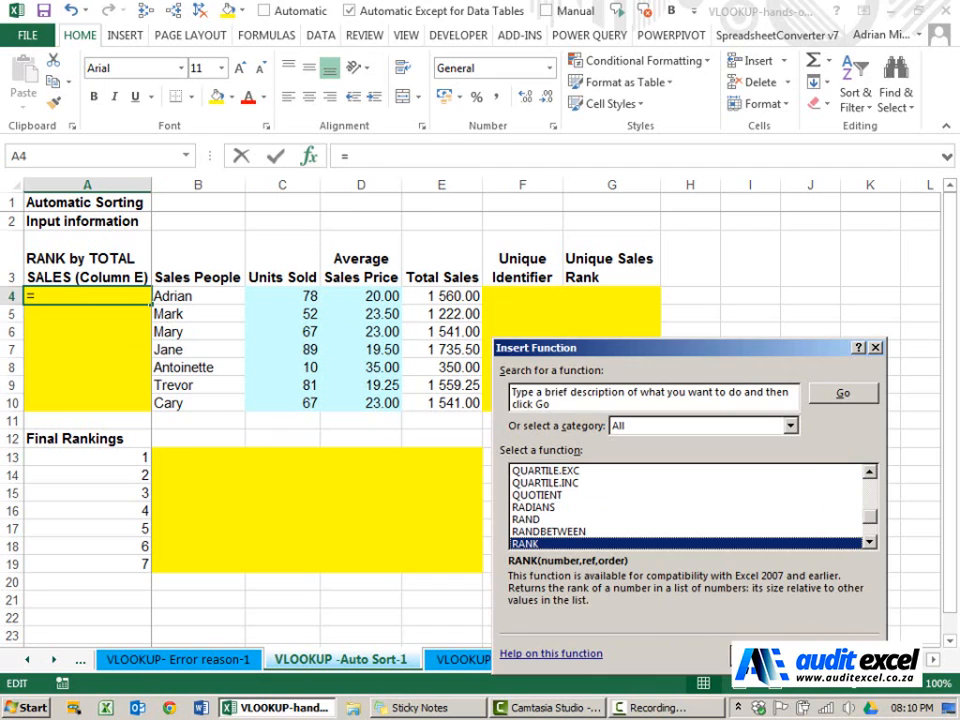
- Build a RANK formula in A4 with E4 as the number and the absolute range $E$4:$E$10 as the reference
{"action": "left_click", "coordinate": [767, 655]}
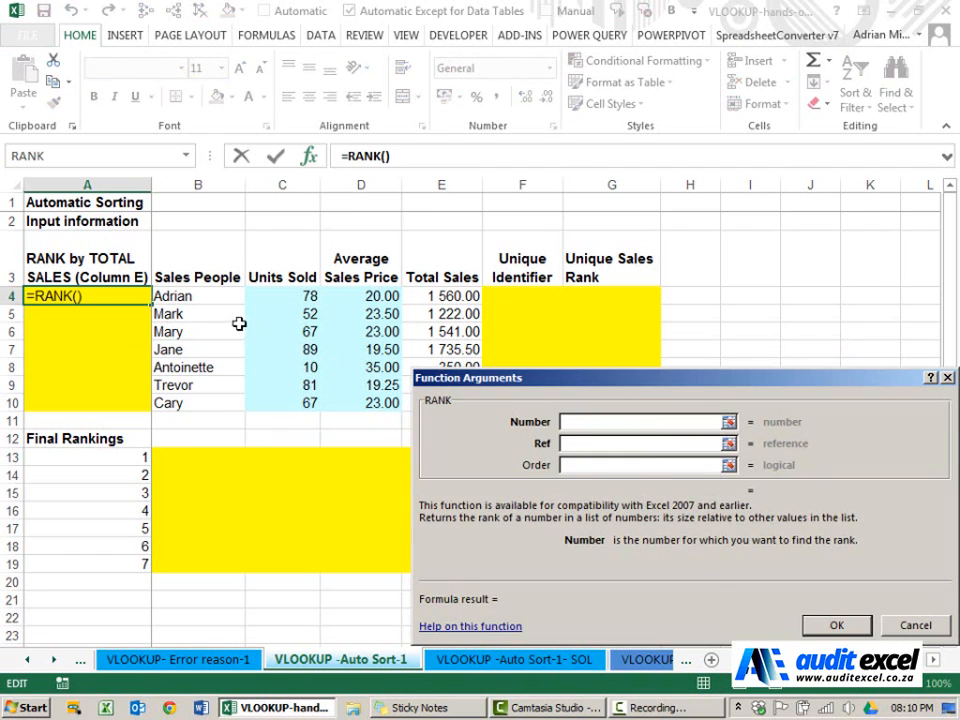
{"action": "left_click", "coordinate": [446, 296]}
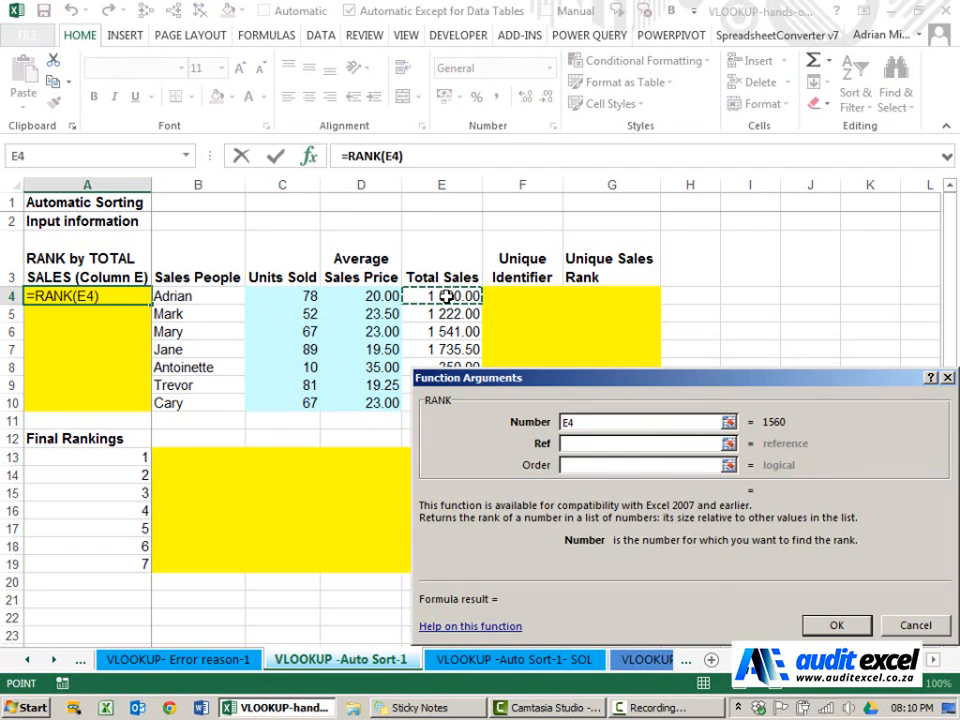
{"action": "key", "text": "Tab"}
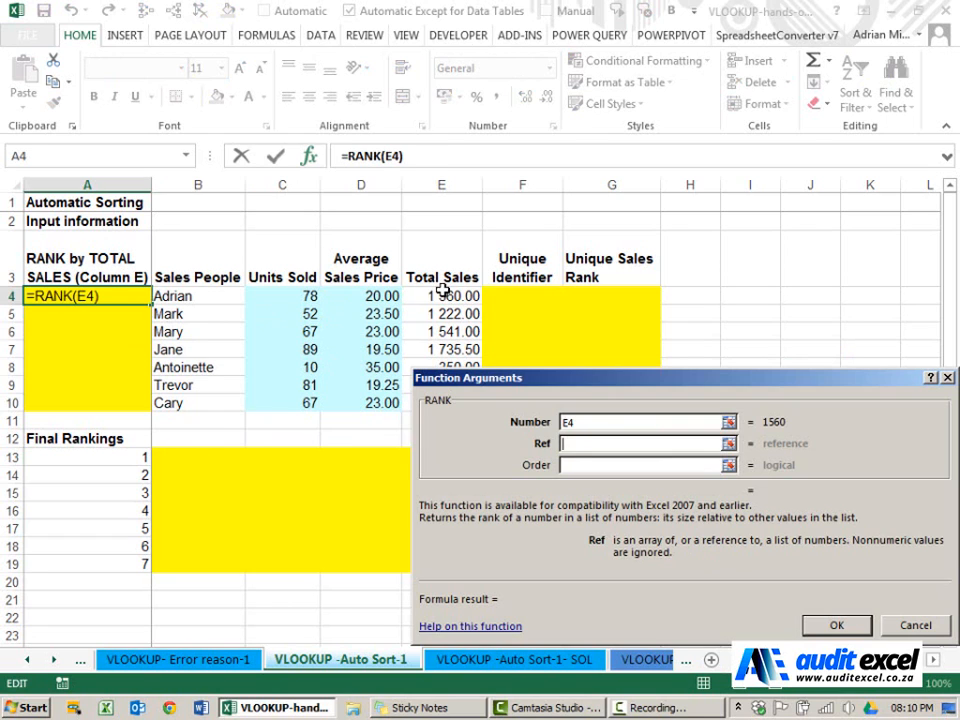
{"action": "left_click_drag", "start_coordinate": [443, 290], "coordinate": [440, 403]}
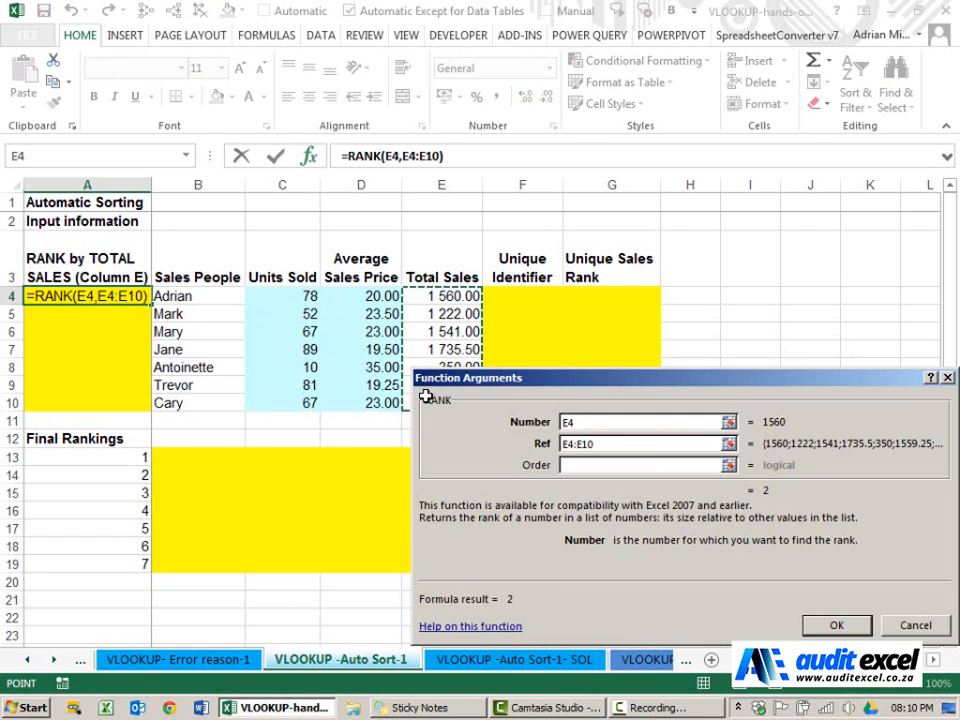
{"action": "left_click_drag", "start_coordinate": [609, 447], "coordinate": [548, 446]}
{"action": "key", "text": "F4"}
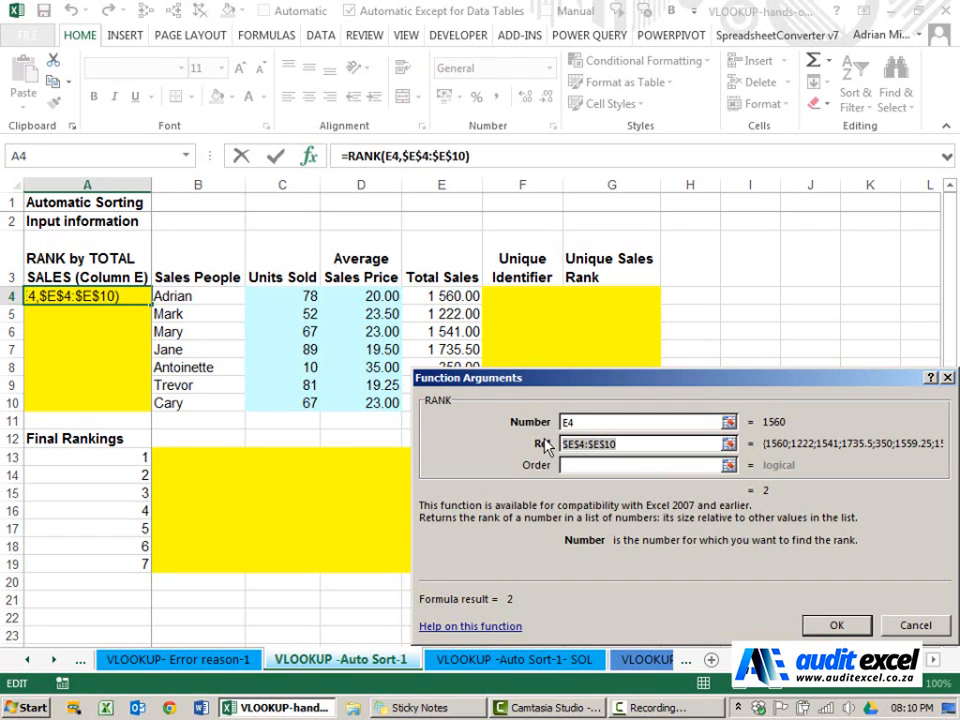
{"action": "left_click", "coordinate": [833, 626]}
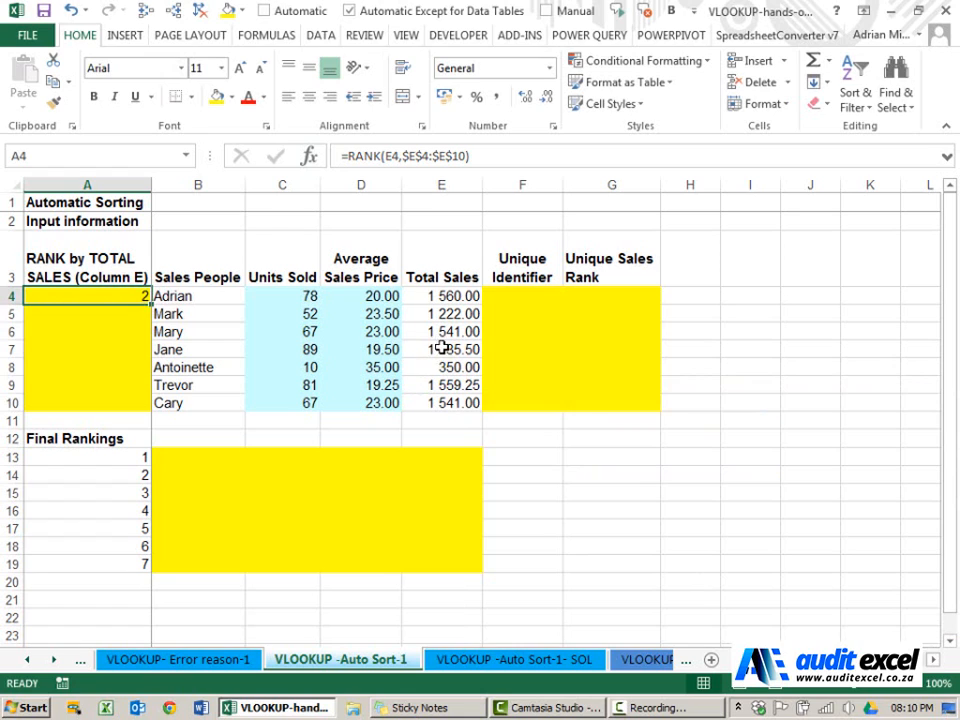
- Copy the rank formula from A4 down to A10 and check the ranks in A6 and A10
{"action": "left_click_drag", "start_coordinate": [151, 303], "coordinate": [145, 410]}
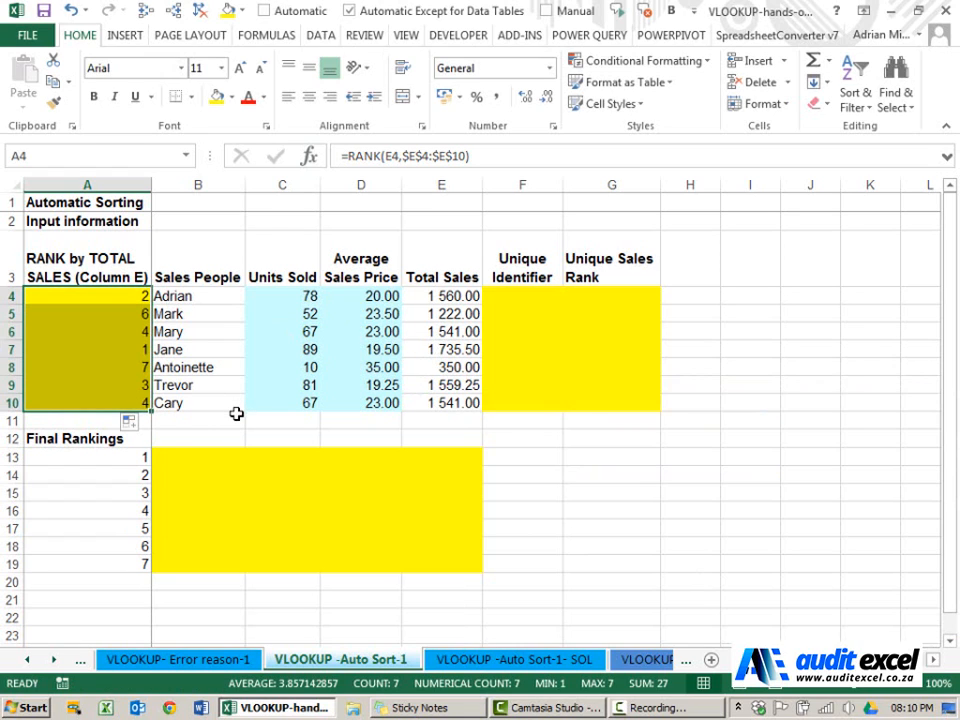
{"action": "left_click", "coordinate": [133, 330]}
{"action": "left_click", "coordinate": [131, 403]}
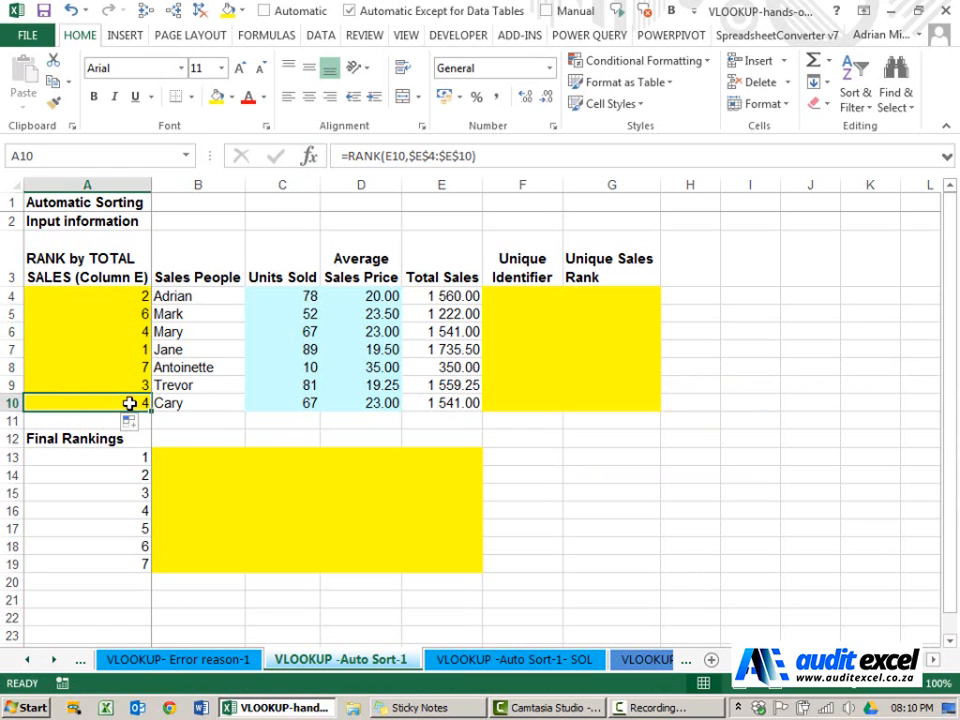
- Start a VLOOKUP in B13 with A13 as the lookup value and the absolute range $A$4:$G$10 as the table array
{"action": "left_click", "coordinate": [191, 455]}
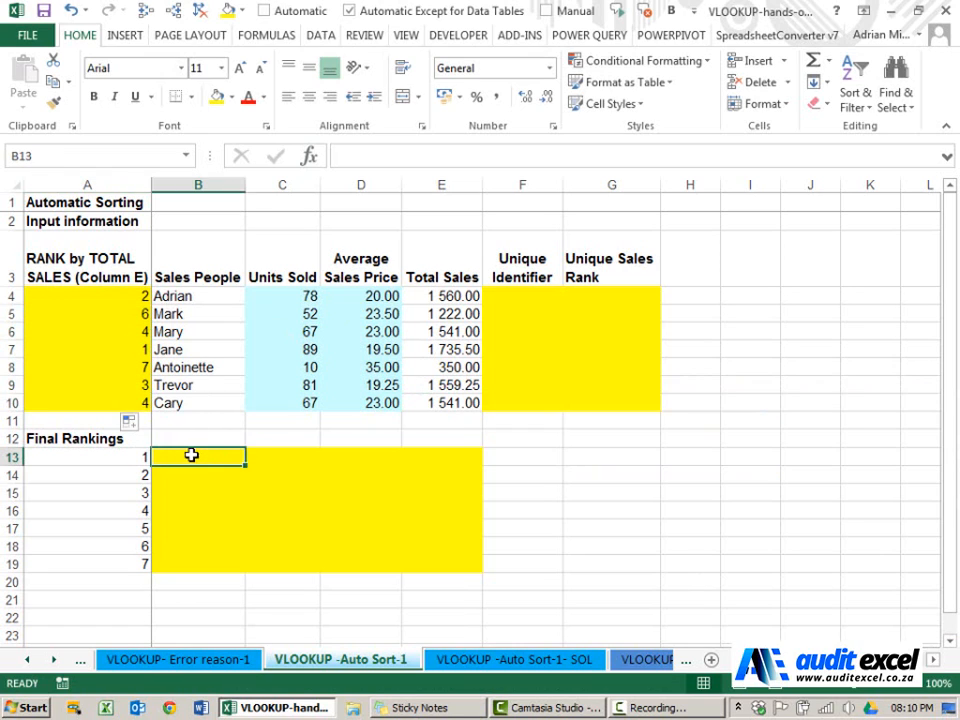
{"action": "left_click", "coordinate": [309, 156]}
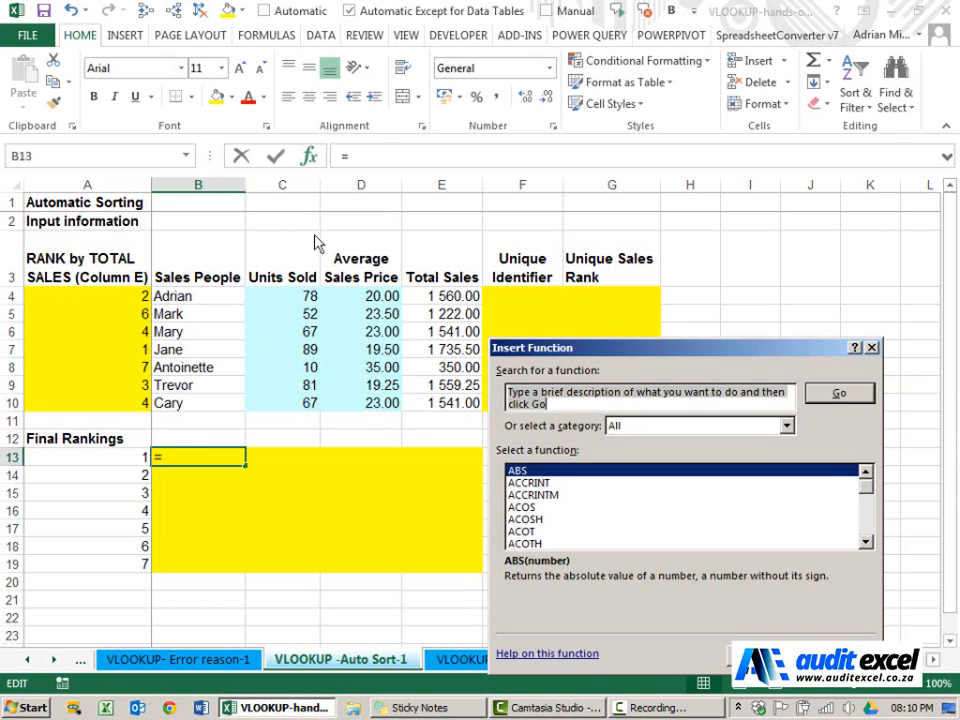
{"action": "left_click", "coordinate": [534, 520]}
{"action": "type", "text": "vl"}
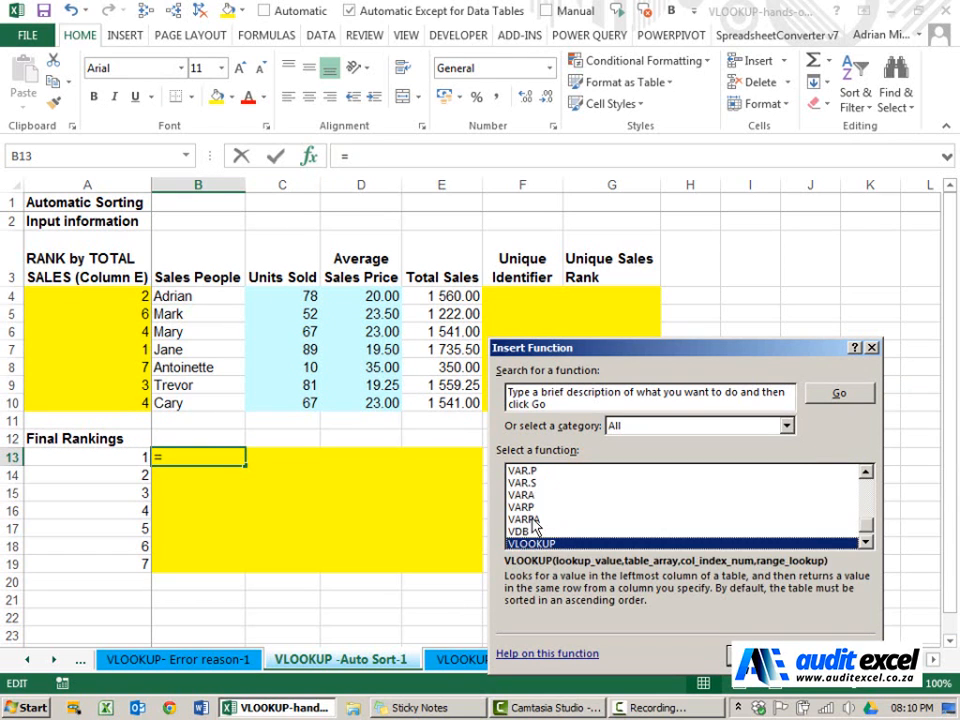
{"action": "key", "text": "Return"}
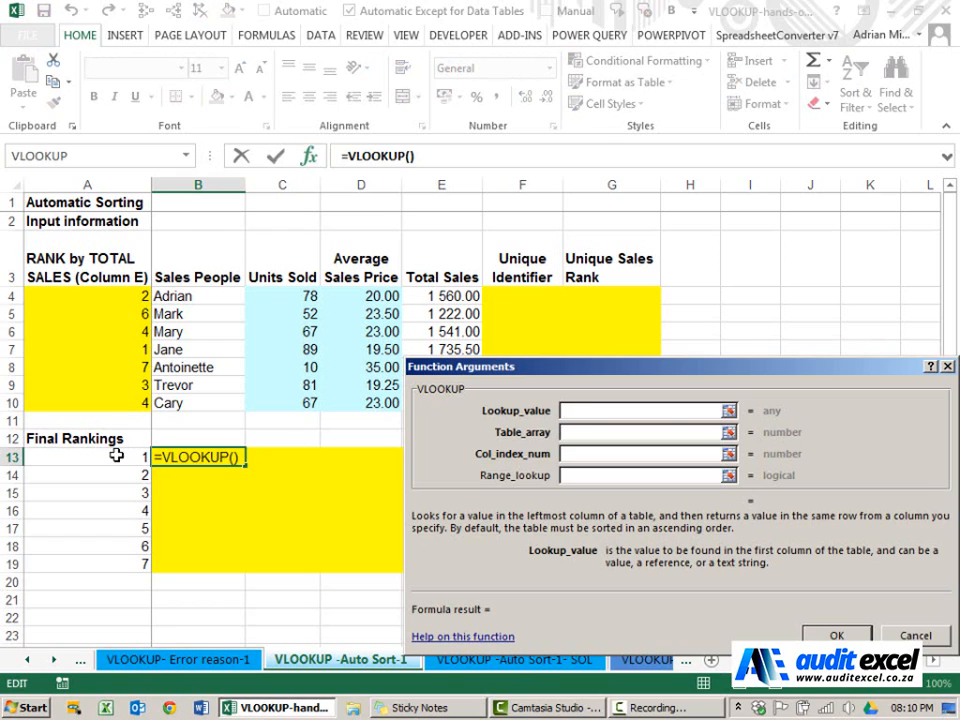
{"action": "left_click", "coordinate": [115, 455]}
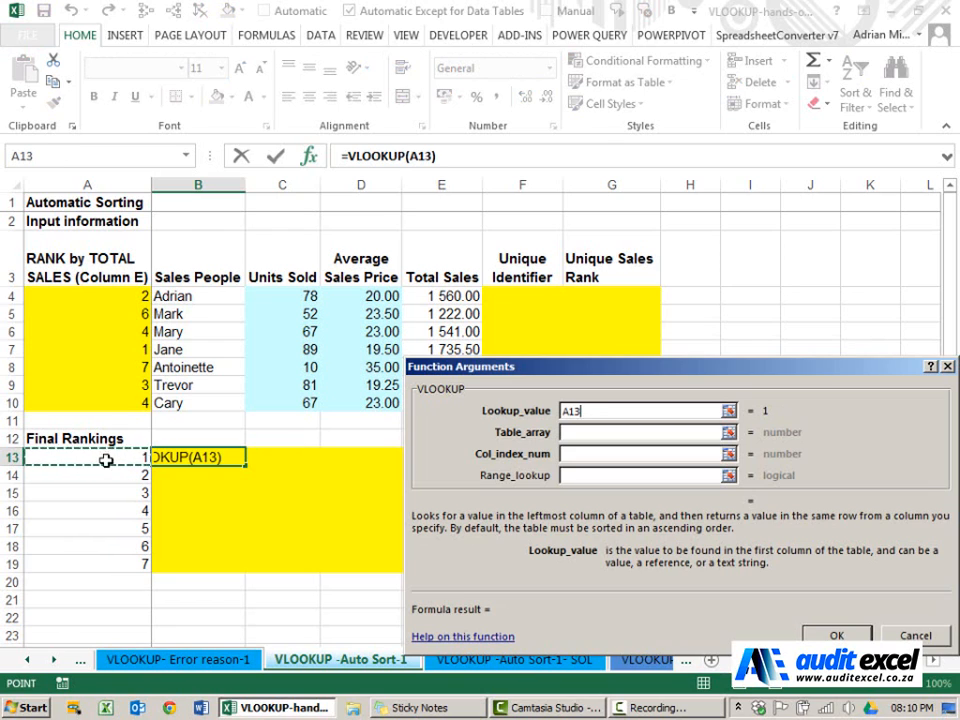
{"action": "left_click", "coordinate": [570, 432]}
{"action": "left_click_drag", "start_coordinate": [124, 300], "coordinate": [594, 399]}
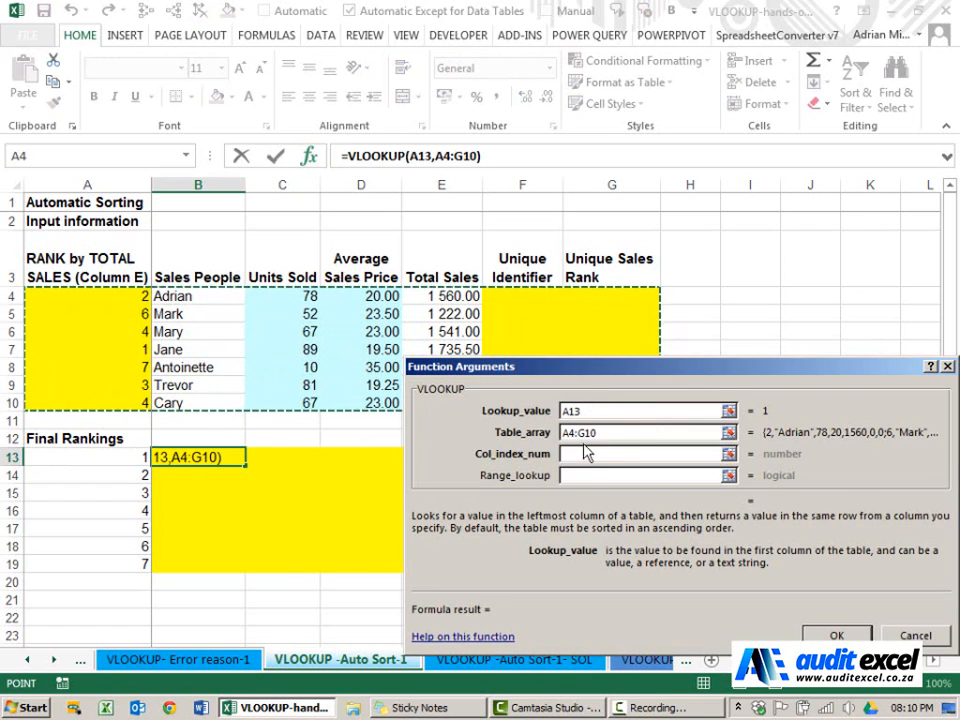
{"action": "key", "text": "F4"}
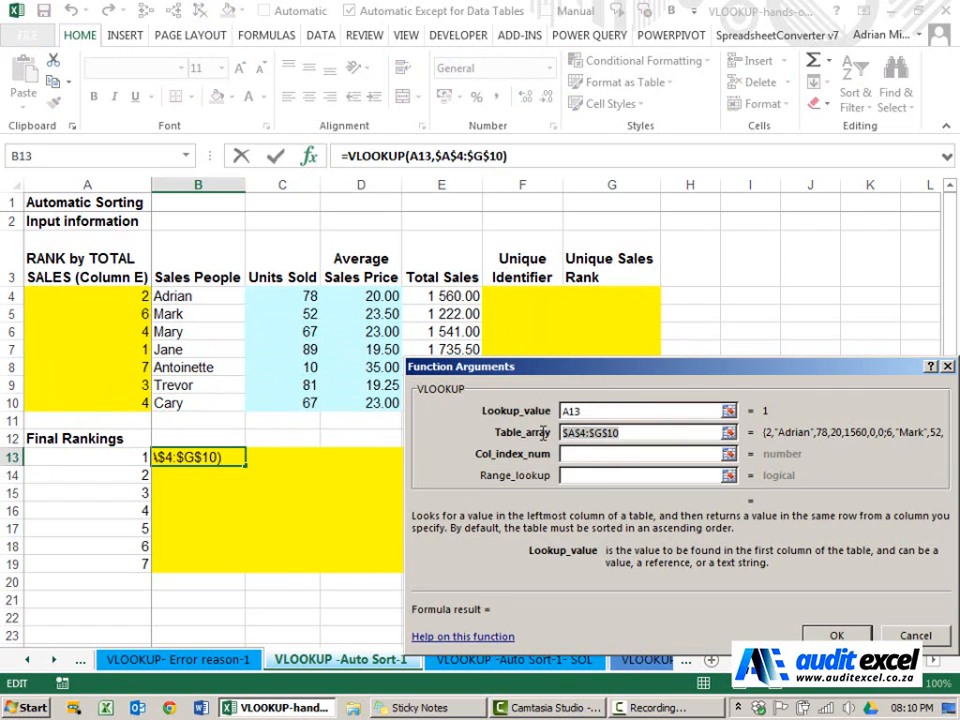
- Complete the VLOOKUP with column index 2 and range lookup FALSE, and copy it down to B19
{"action": "left_click", "coordinate": [581, 456]}
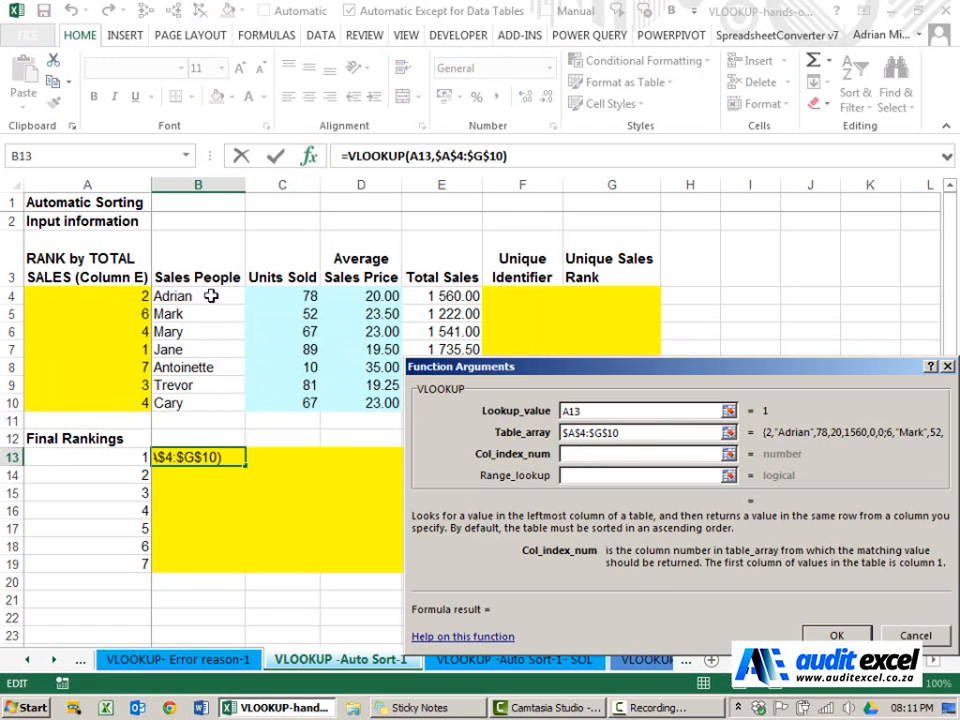
{"action": "type", "text": "2"}
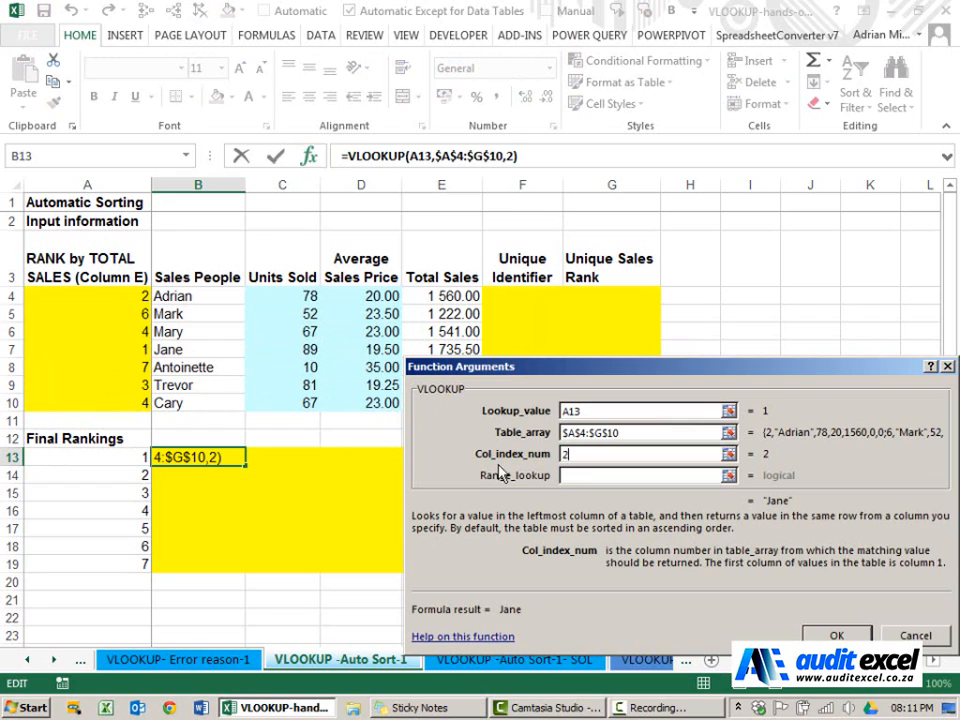
{"action": "left_click", "coordinate": [586, 476]}
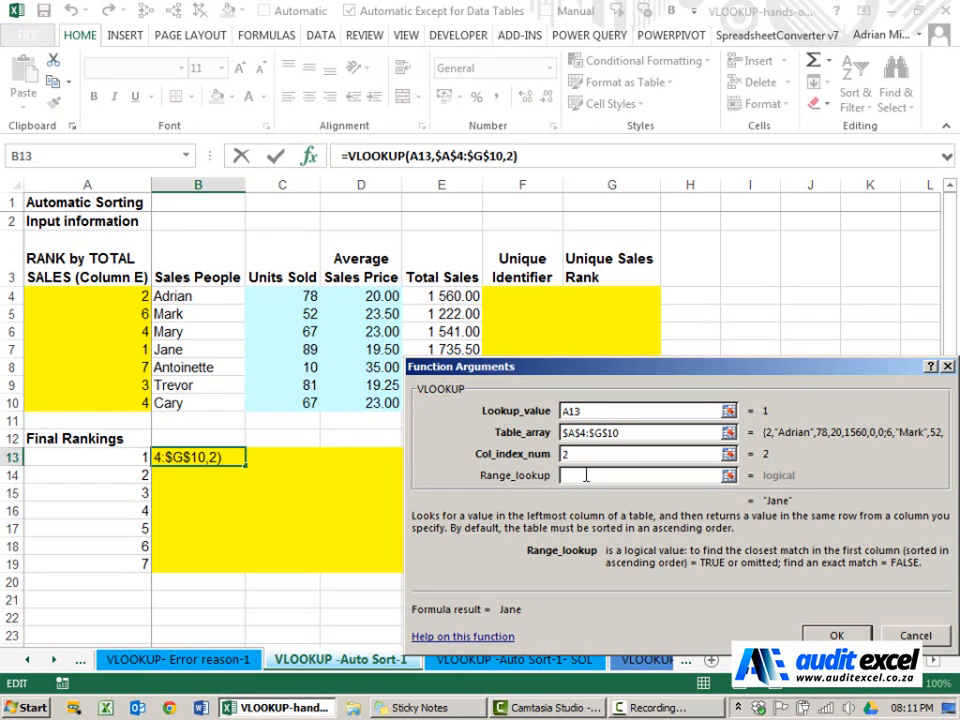
{"action": "type", "text": "false"}
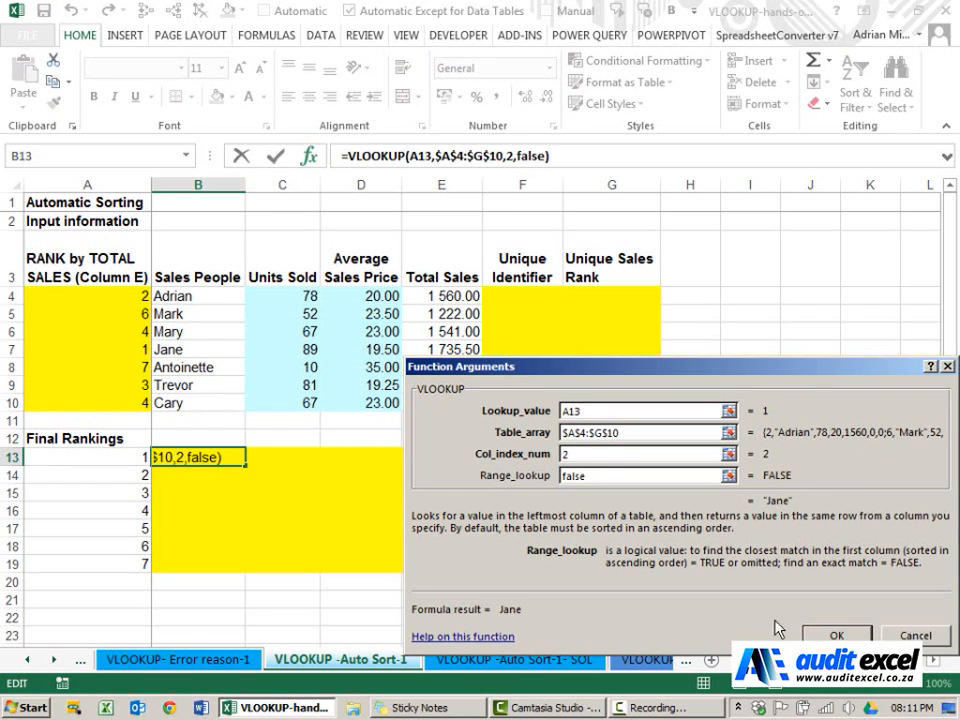
{"action": "key", "text": "Return"}
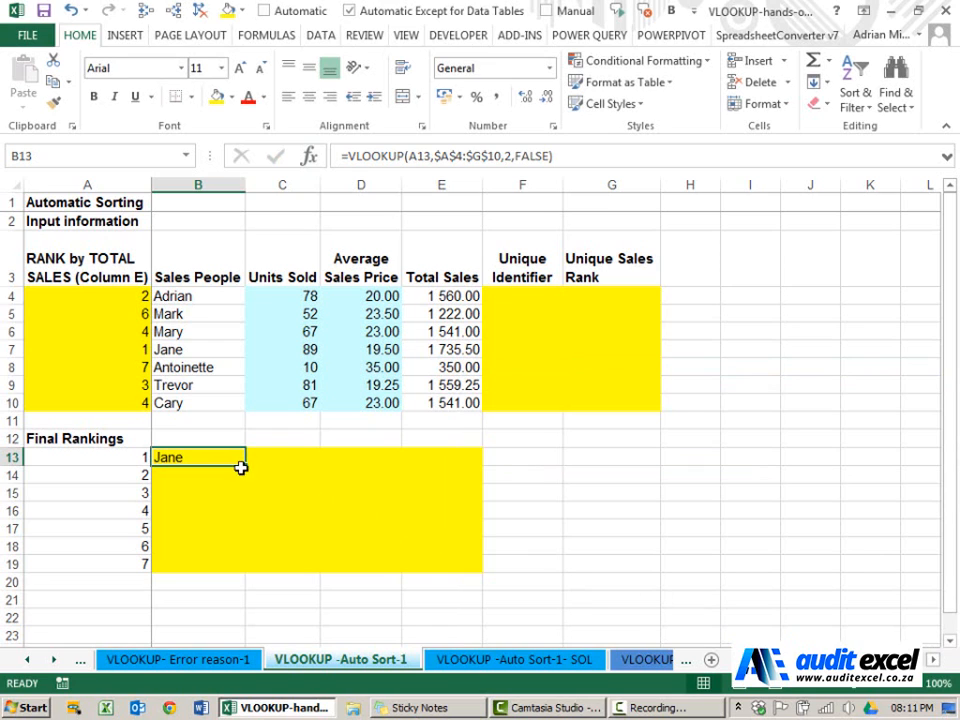
{"action": "left_click_drag", "start_coordinate": [244, 480], "coordinate": [248, 572]}
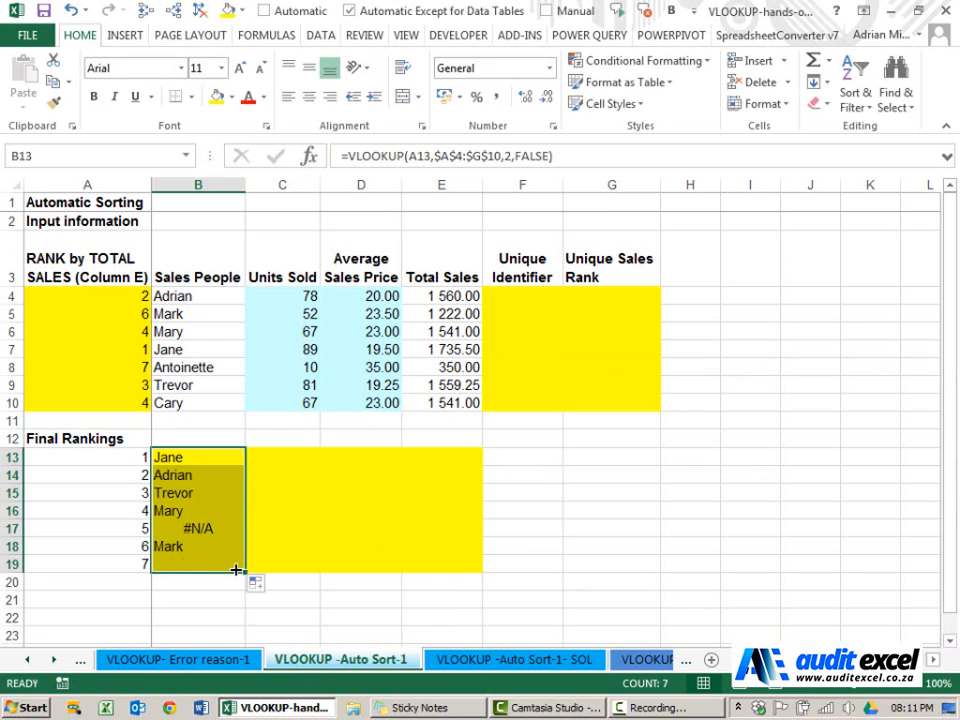
- Examine the looked-up names in B13:B17 and compare them with the sales person in B6
{"action": "left_click", "coordinate": [186, 458]}
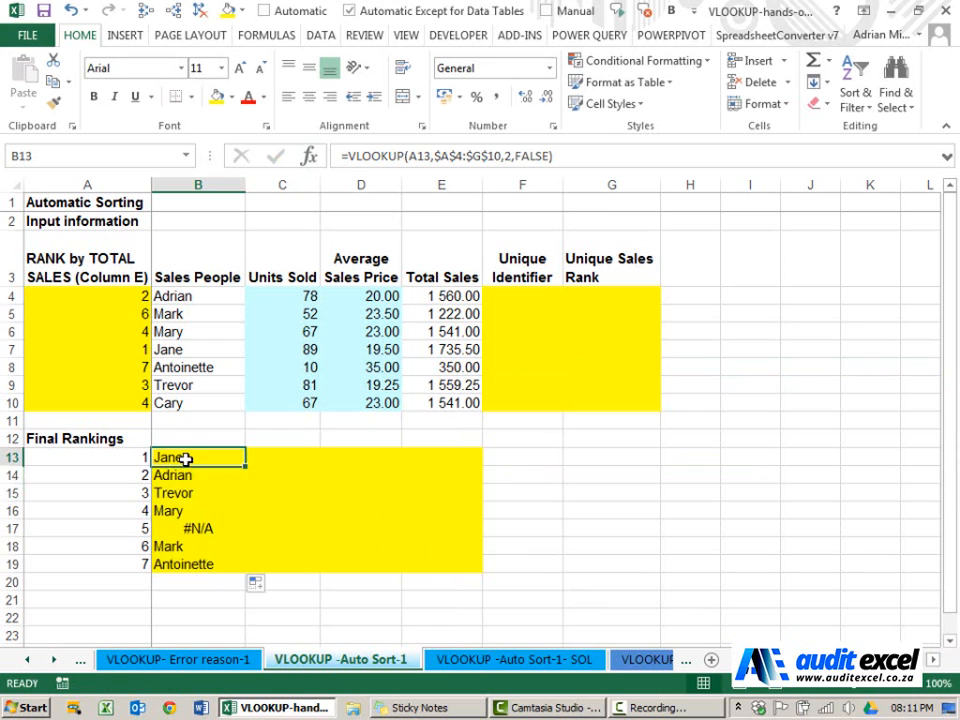
{"action": "left_click", "coordinate": [186, 476]}
{"action": "left_click", "coordinate": [184, 494]}
{"action": "left_click", "coordinate": [181, 510]}
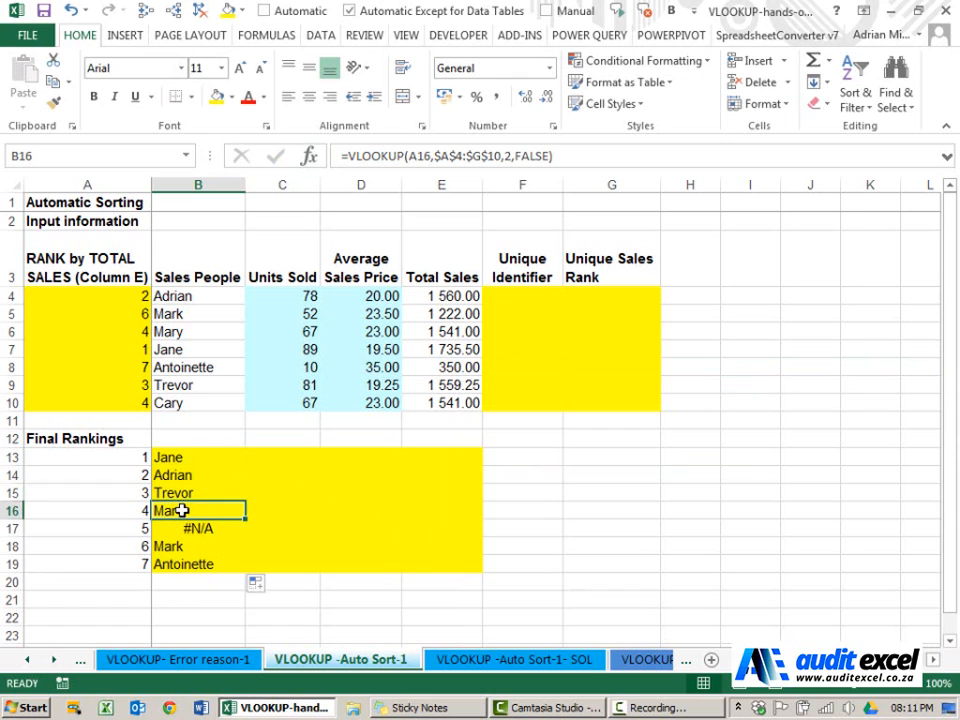
{"action": "left_click", "coordinate": [187, 530]}
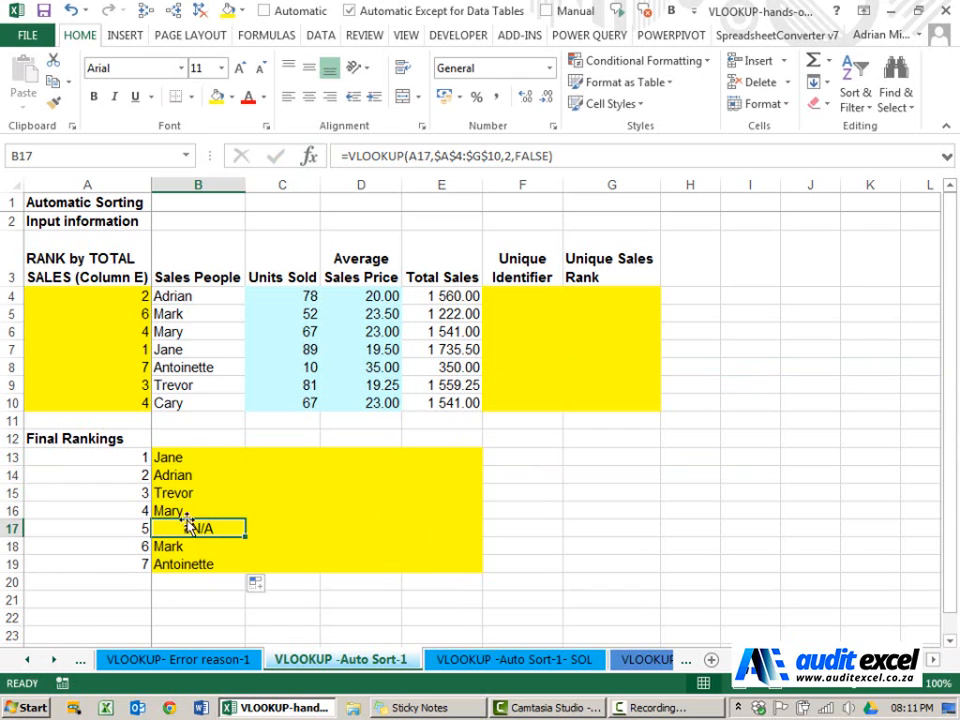
{"action": "left_click", "coordinate": [175, 334]}
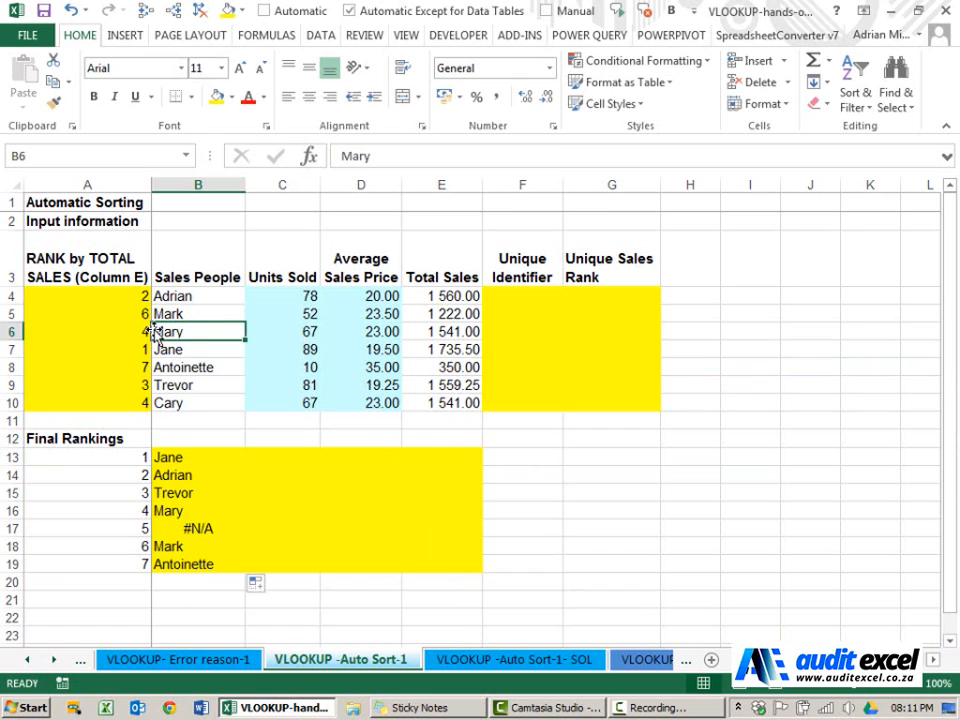
{"action": "left_click", "coordinate": [195, 529]}
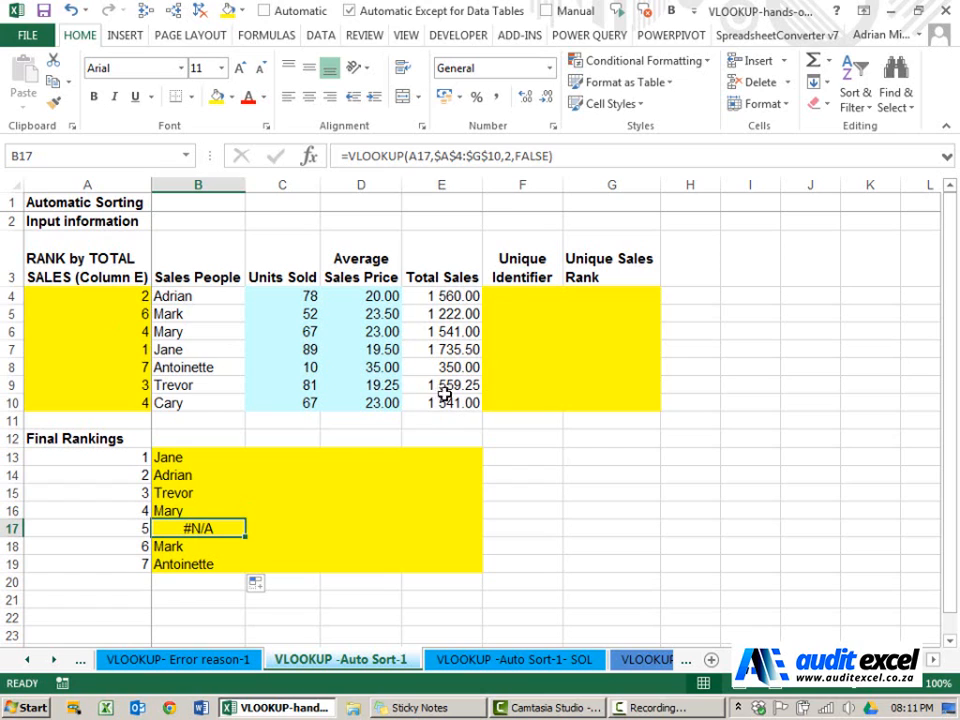
- Enter 0.001 as the first Unique Identifier in F4
{"action": "left_click", "coordinate": [517, 295]}
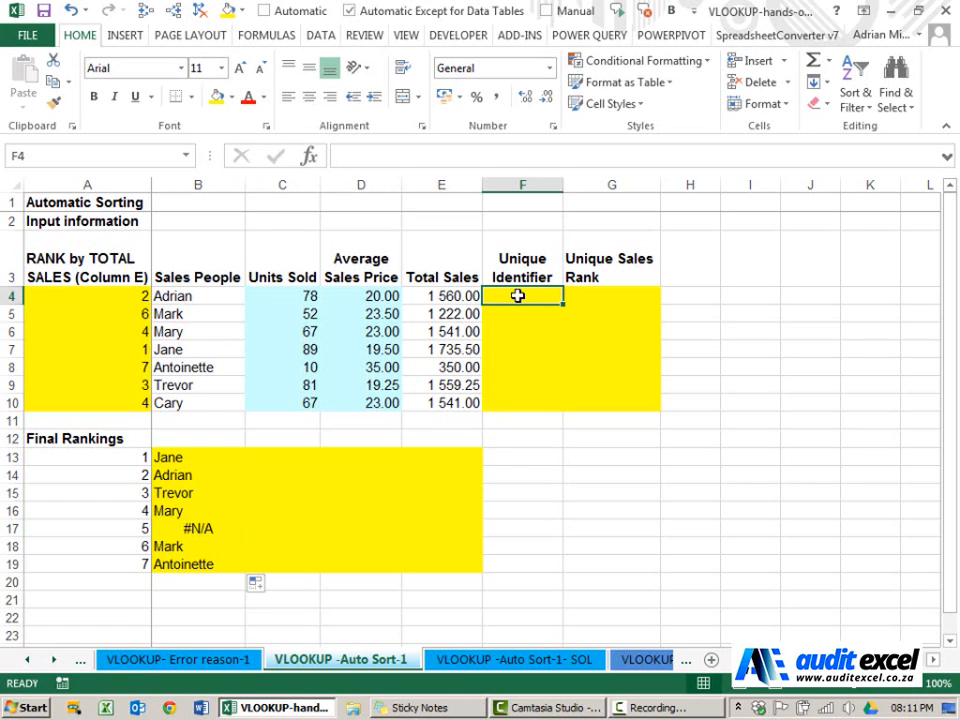
{"action": "type", "text": "0."}
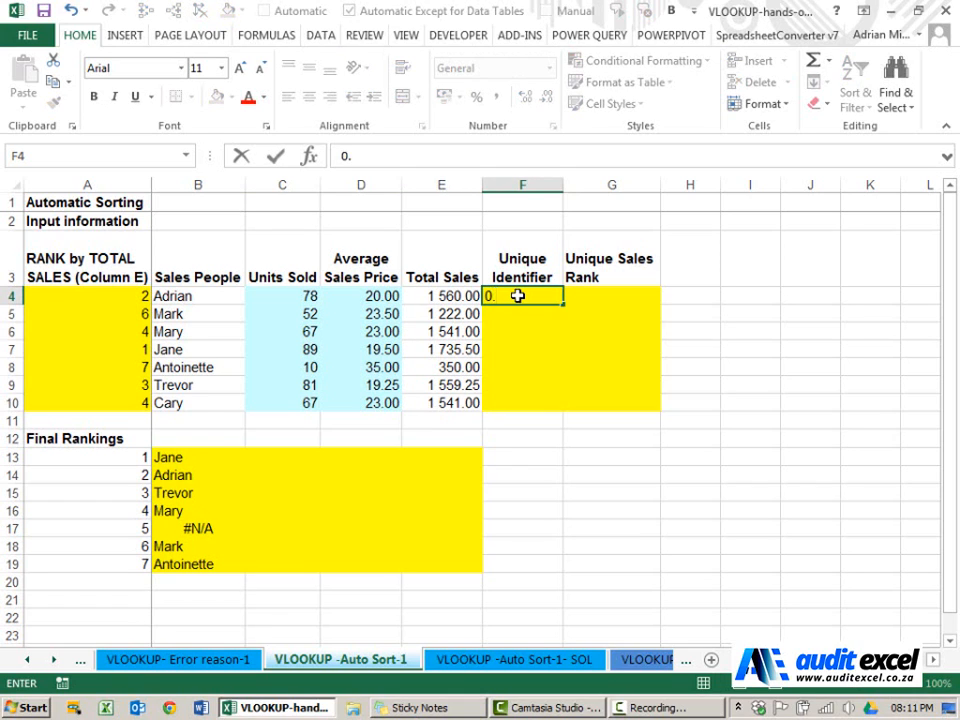
{"action": "type", "text": "001"}
{"action": "key", "text": "Return"}
{"action": "key", "text": "Up"}
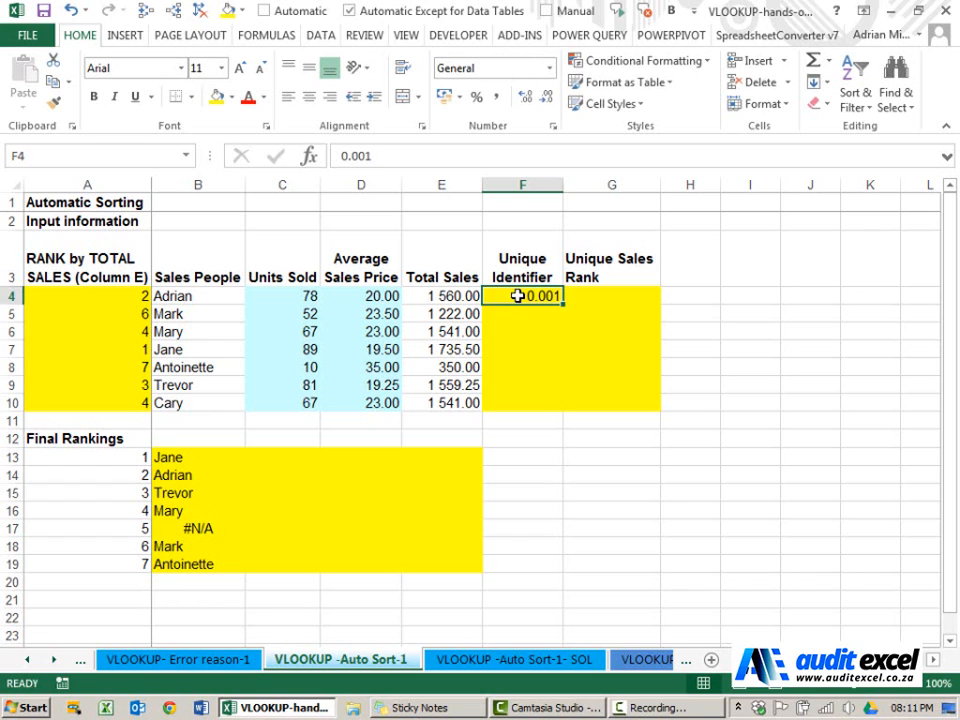
- Enter =F4+0.001 in F5 and copy the formula down to F10
{"action": "key", "text": "Down"}
{"action": "type", "text": "="}
{"action": "key", "text": "Up"}
{"action": "type", "text": "+"}
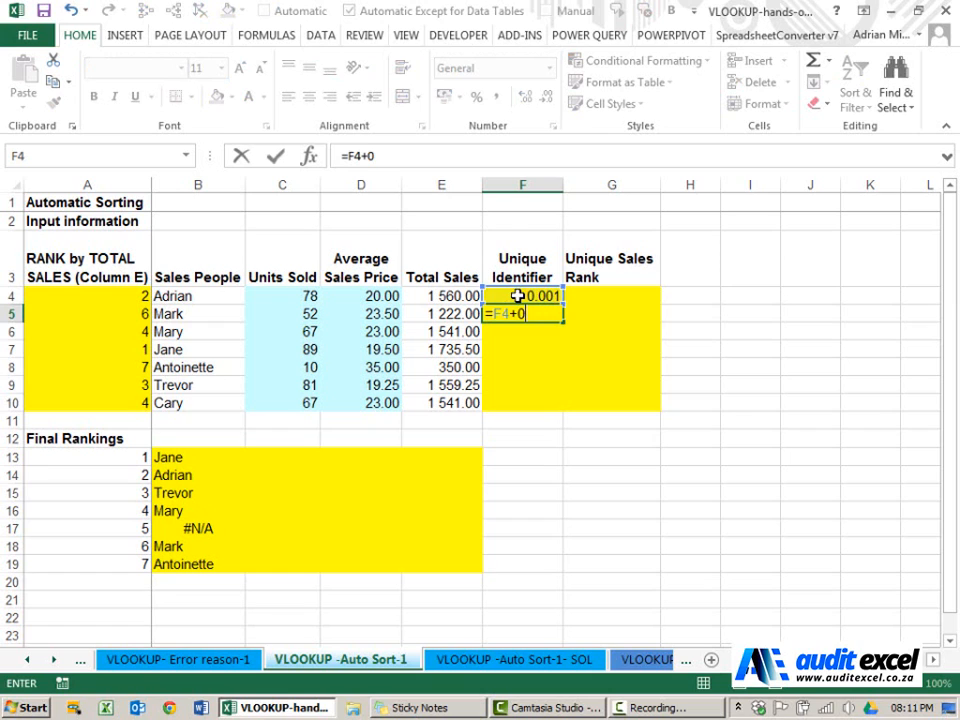
{"action": "type", "text": "0.001"}
{"action": "key", "text": "ctrl+Return"}
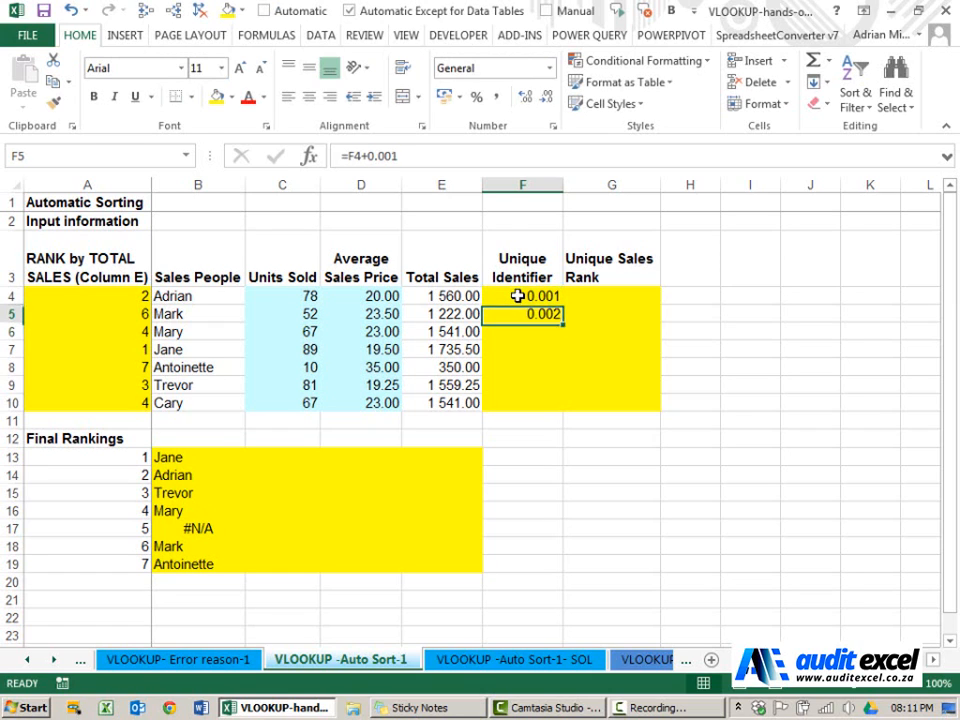
{"action": "left_click_drag", "start_coordinate": [563, 325], "coordinate": [553, 409]}
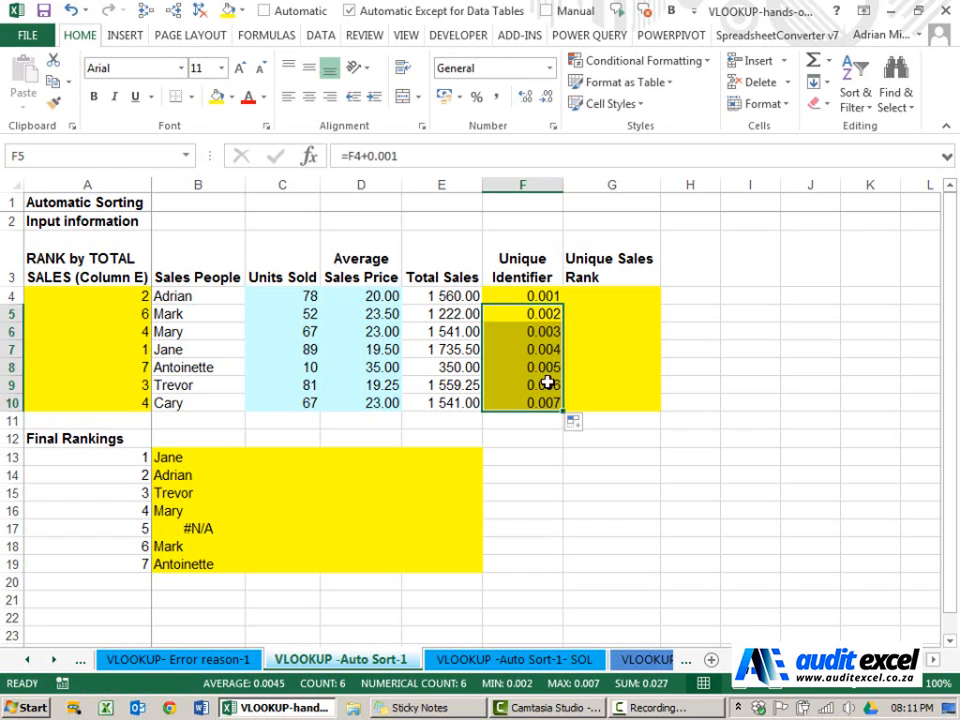
- Enter =E4+F4 in G4 as the first Unique Sales Rank value
{"action": "left_click", "coordinate": [608, 288]}
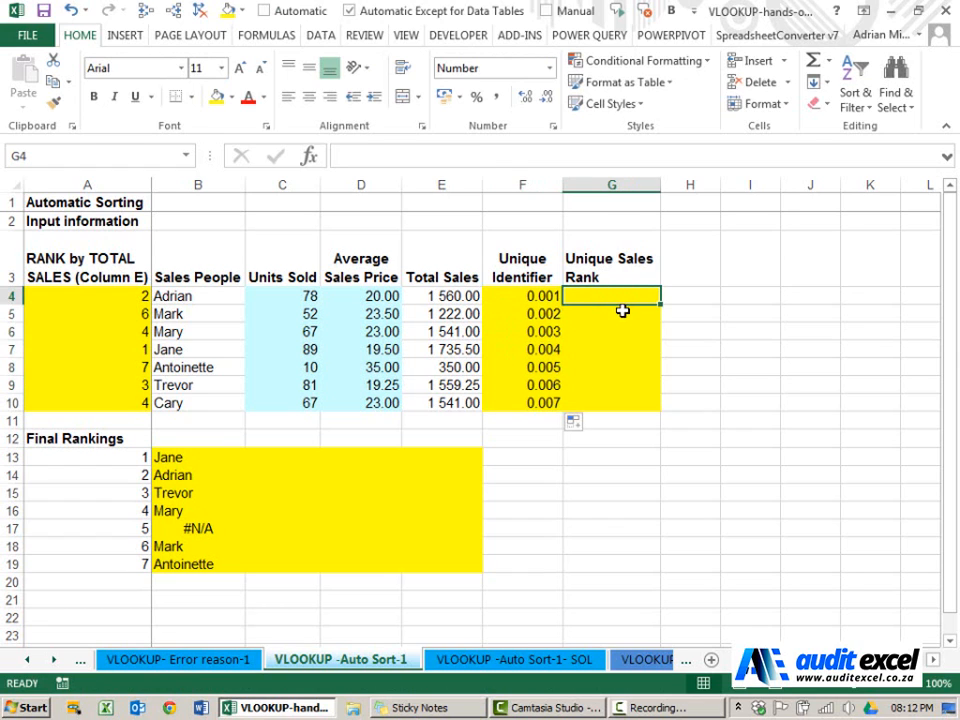
{"action": "type", "text": "="}
{"action": "left_click", "coordinate": [455, 297]}
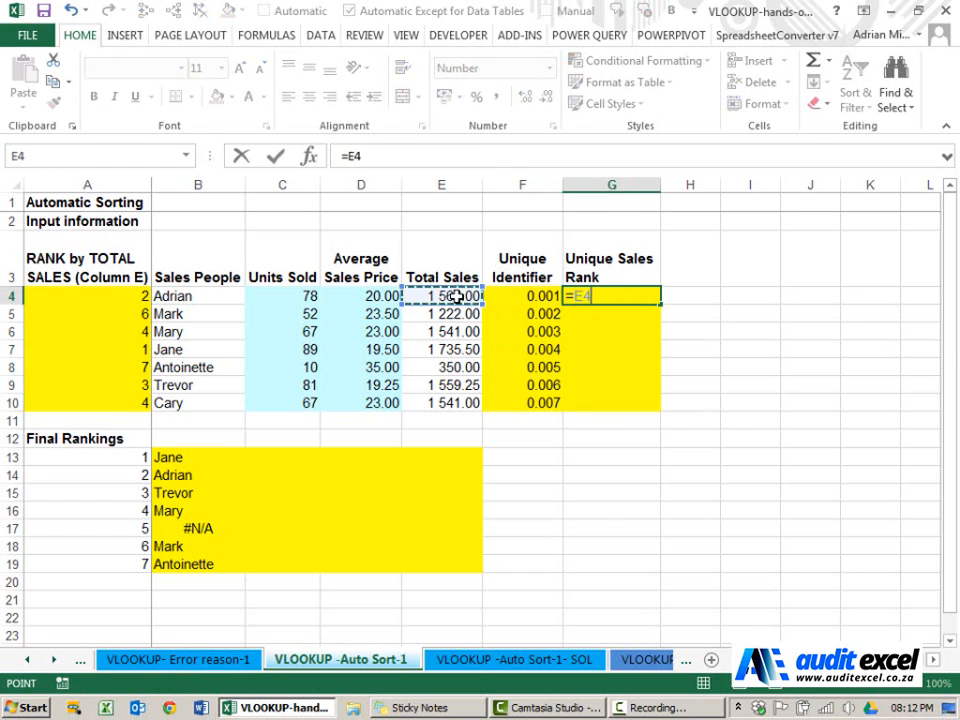
{"action": "type", "text": "+"}
{"action": "left_click", "coordinate": [498, 298]}
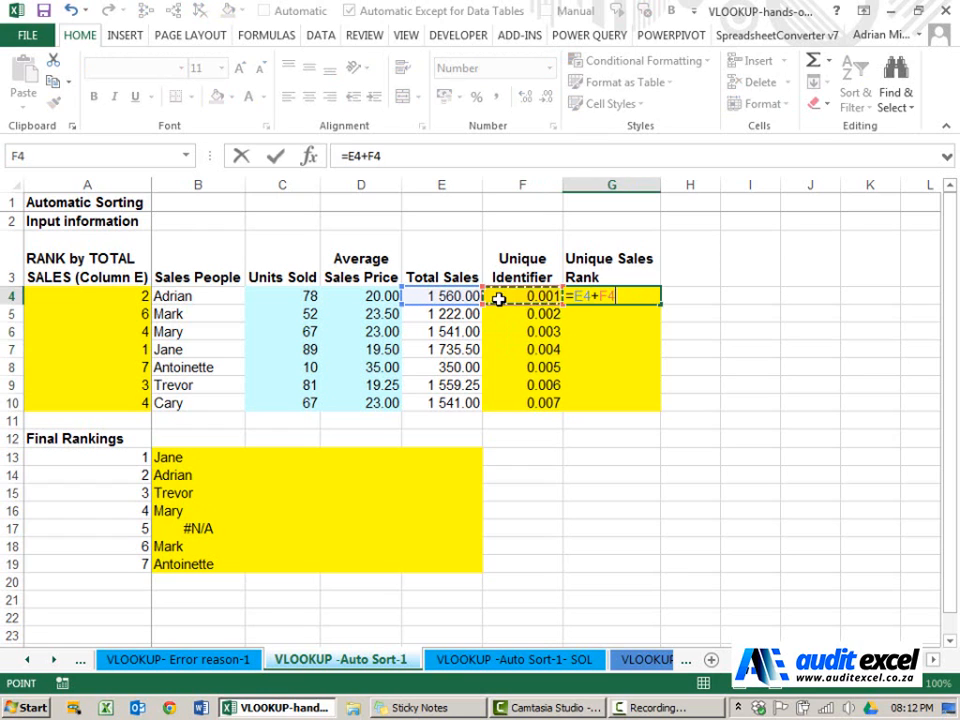
{"action": "key", "text": "Return"}
- Copy the Unique Sales Rank formula from G4 down to G10
{"action": "key", "text": "Up"}
{"action": "key", "text": "ctrl+c"}
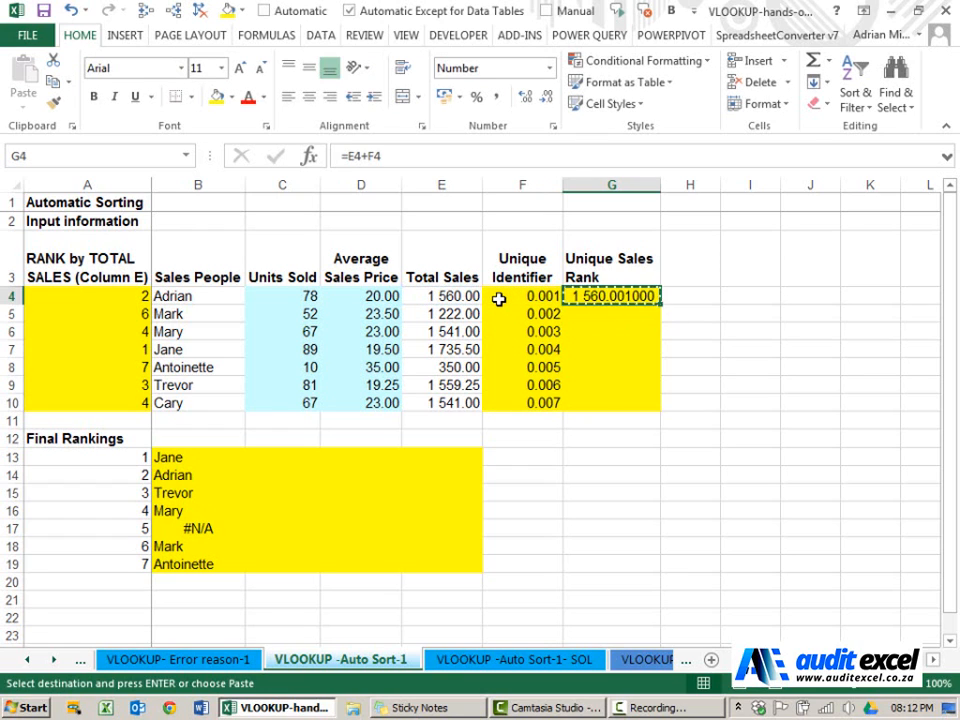
{"action": "key", "text": "shift+Down"}
{"action": "key", "text": "shift+Down"}
{"action": "key", "text": "shift+Down"}
{"action": "key", "text": "shift+Down"}
{"action": "key", "text": "shift+Down"}
{"action": "key", "text": "shift+Down"}
{"action": "key", "text": "ctrl+v"}
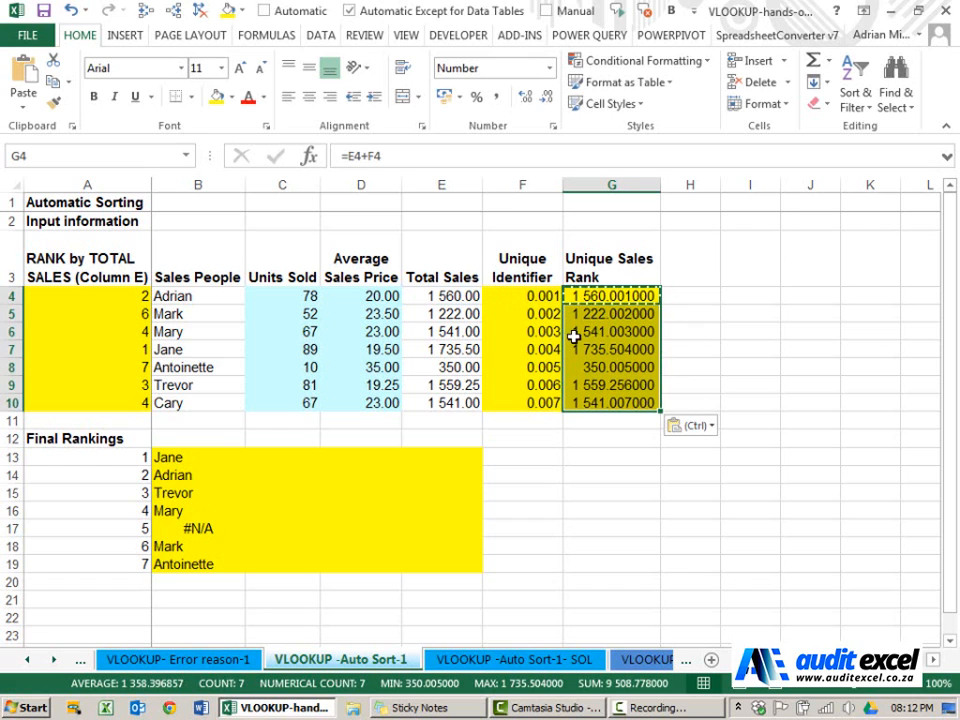
- Change the rank formula in A4 to =RANK(G4,$G$4:$G$10) so it uses the Unique Sales Rank column
{"action": "left_click", "coordinate": [110, 296]}
{"action": "left_click", "coordinate": [478, 156]}
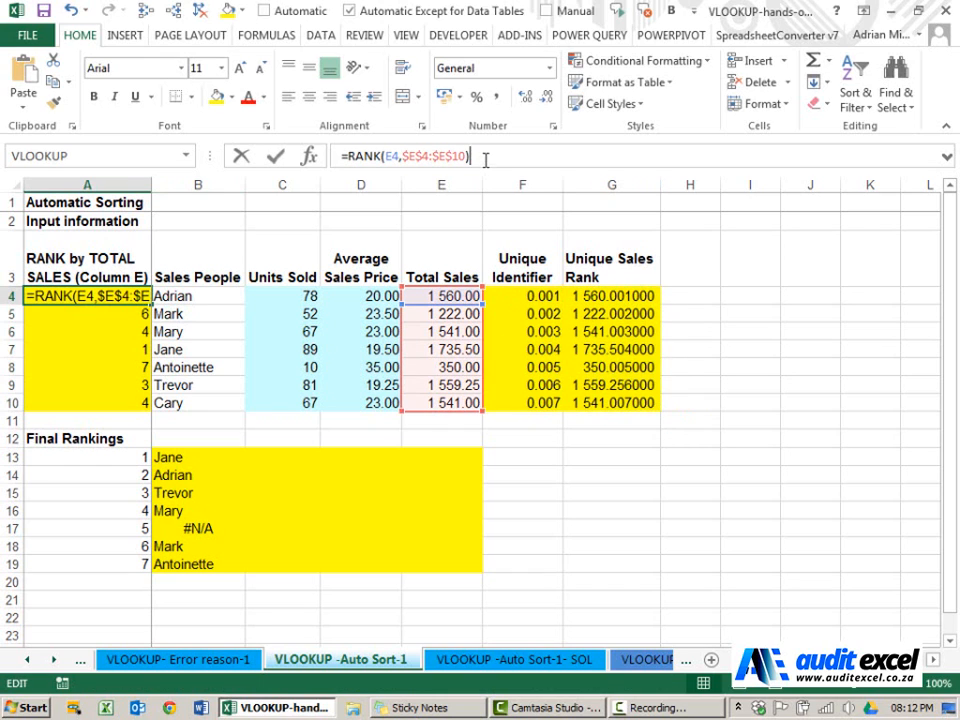
{"action": "left_click", "coordinate": [580, 298]}
{"action": "left_click_drag", "start_coordinate": [441, 296], "coordinate": [580, 297]}
{"action": "key", "text": "Return"}
- Copy the revised RANK formula from A4 down to A10 and check the rankings
{"action": "key", "text": "Up"}
{"action": "key", "text": "ctrl+c"}
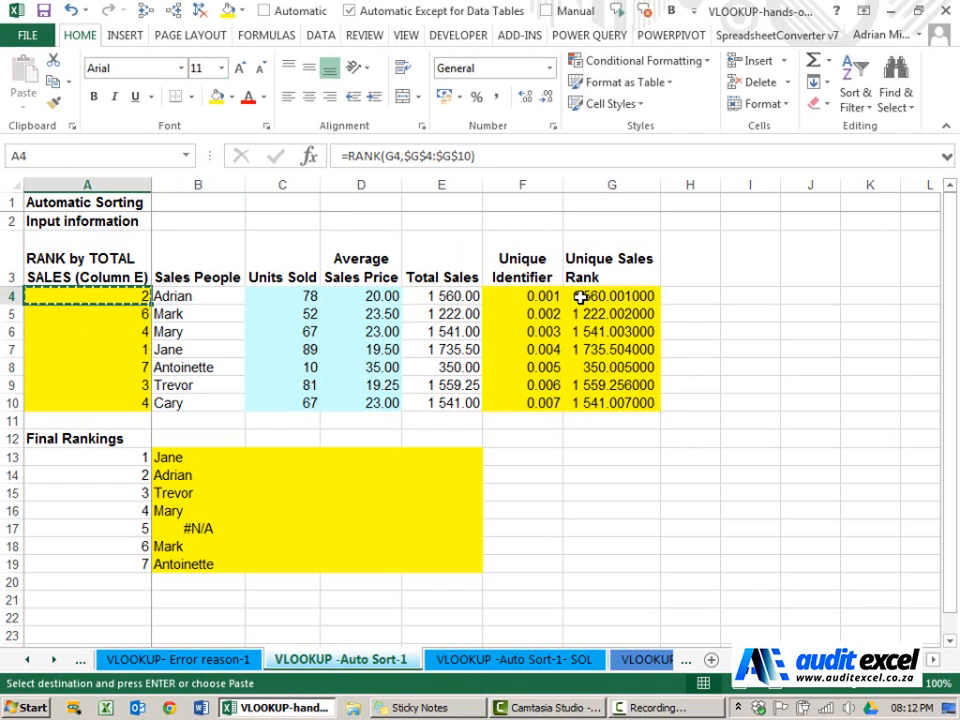
{"action": "key", "text": "ctrl+shift+Down"}
{"action": "key", "text": "ctrl+v"}
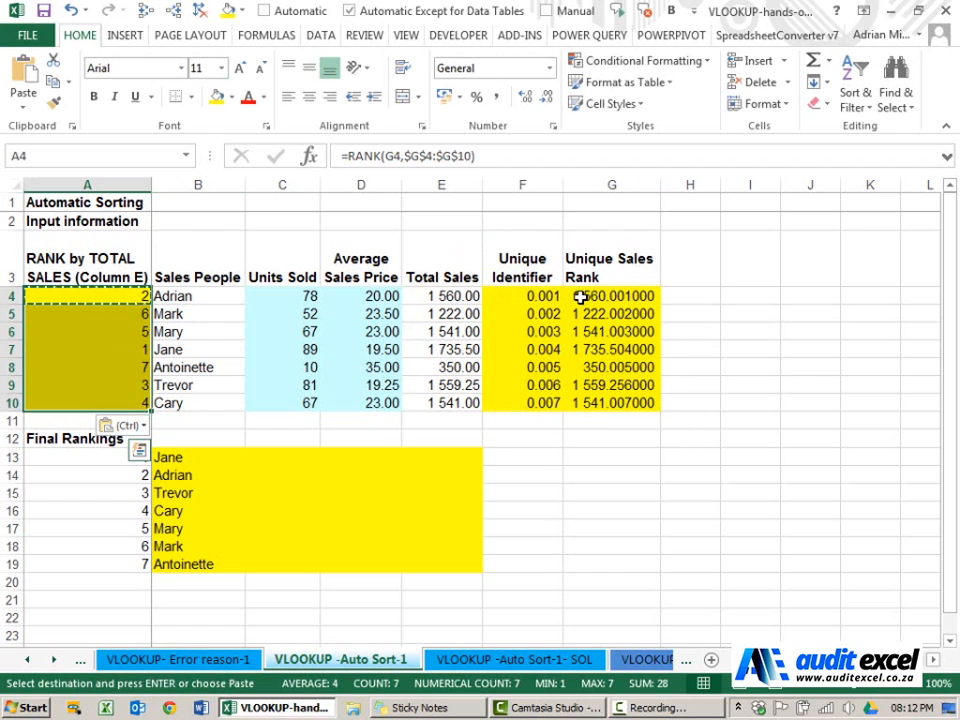
{"action": "left_click", "coordinate": [131, 349]}
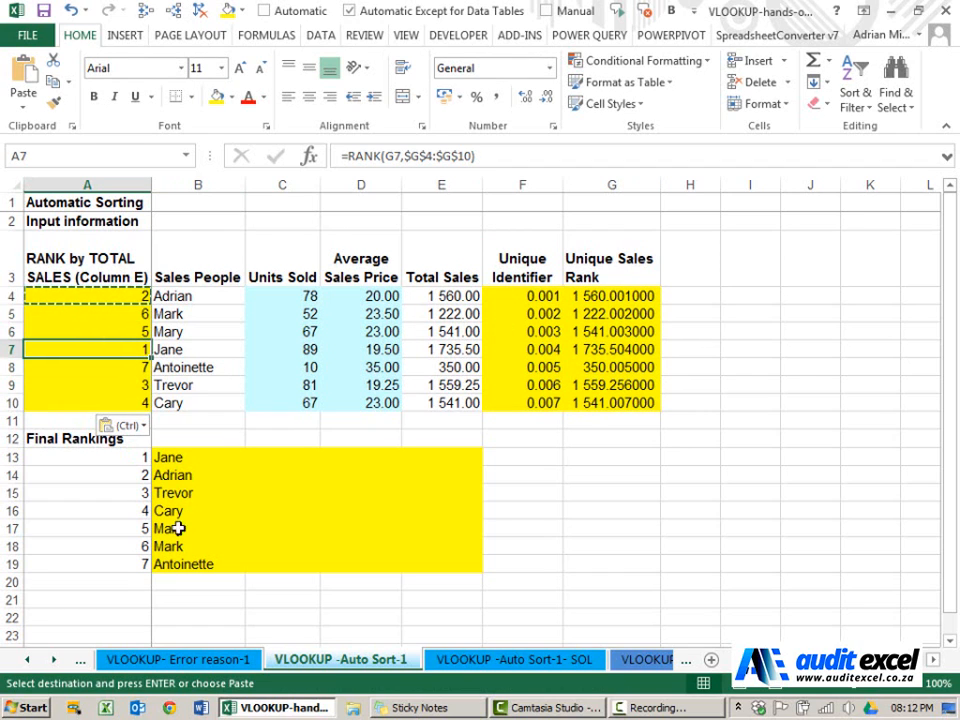
{"action": "left_click", "coordinate": [202, 457]}
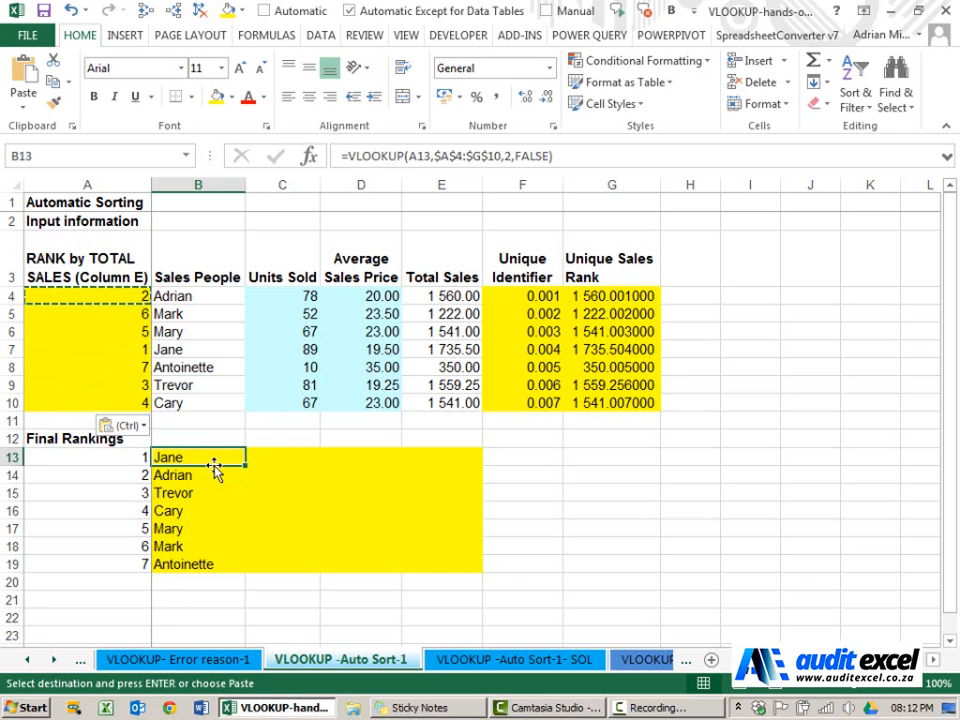
- Enter the column number 2 in B12 above the Final Rankings table and =B12+1 in C12
{"action": "left_click", "coordinate": [227, 437]}
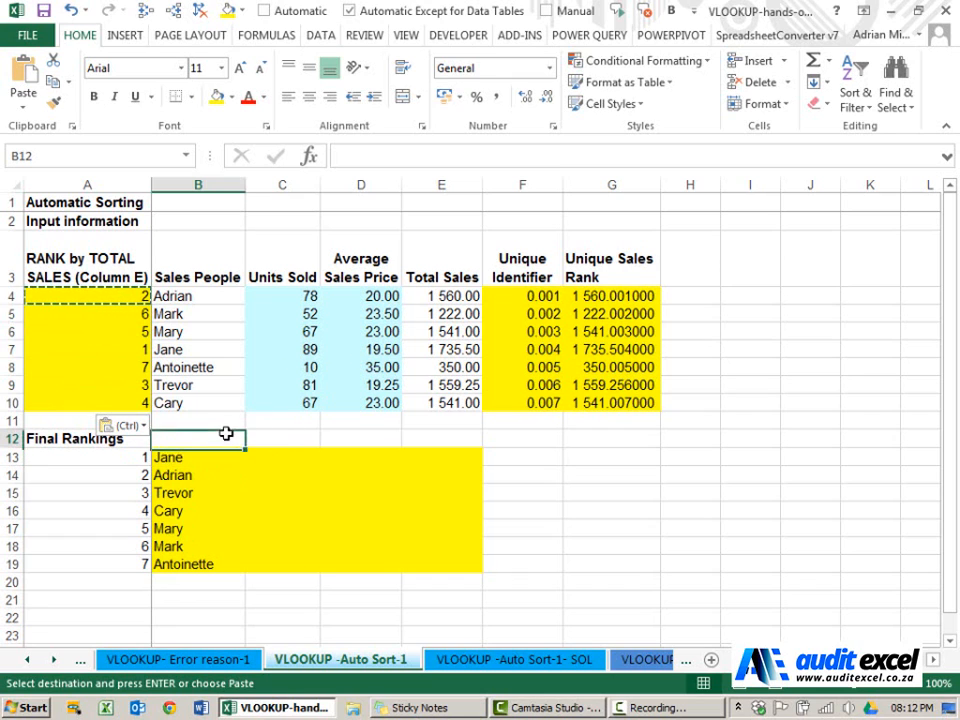
{"action": "type", "text": "2"}
{"action": "key", "text": "Tab"}
{"action": "type", "text": "="}
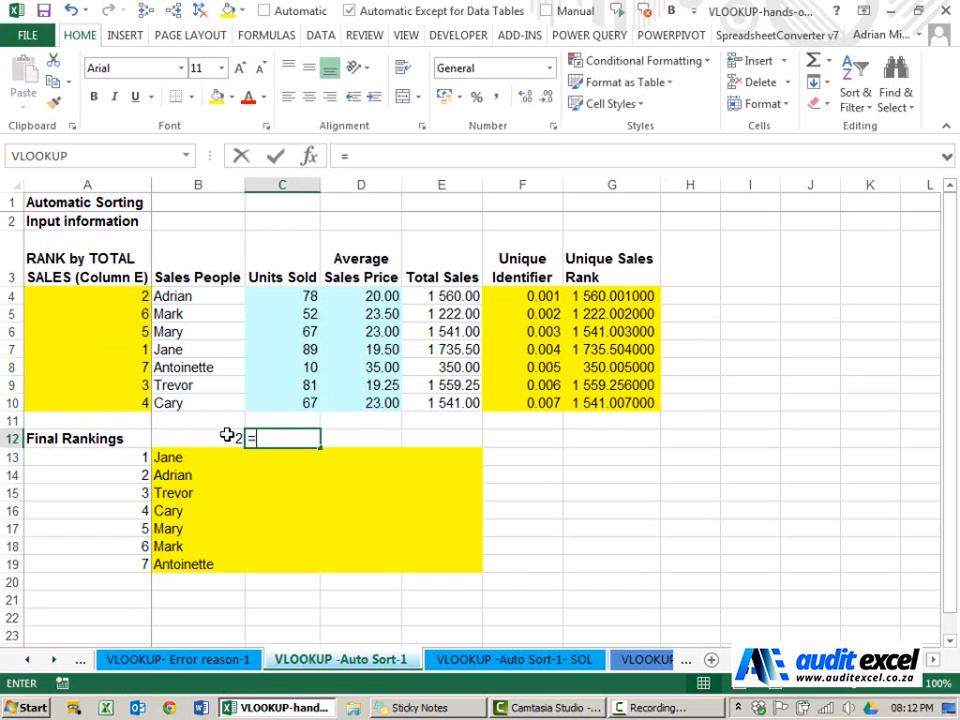
{"action": "left_click", "coordinate": [227, 436]}
{"action": "type", "text": "+1"}
{"action": "key", "text": "ctrl+Return"}
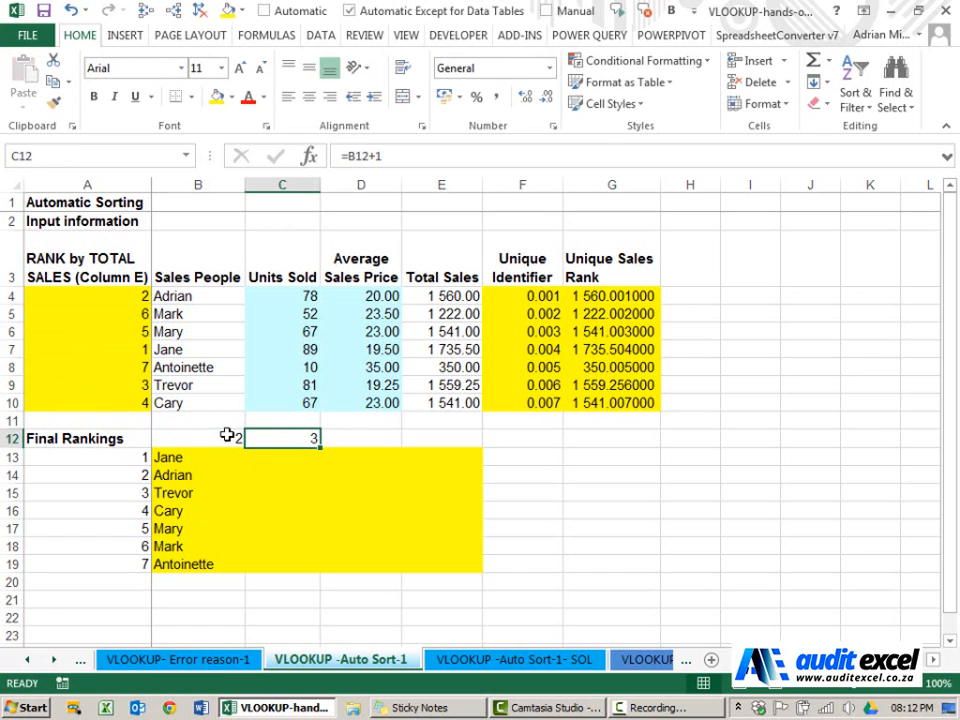
- Copy the column number formula from C12 across to D12 and E12
{"action": "key", "text": "ctrl+c"}
{"action": "key", "text": "Right"}
{"action": "key", "text": "ctrl+v"}
{"action": "key", "text": "Right"}
{"action": "key", "text": "ctrl+v"}
{"action": "key", "text": "Left"}
{"action": "key", "text": "Left"}
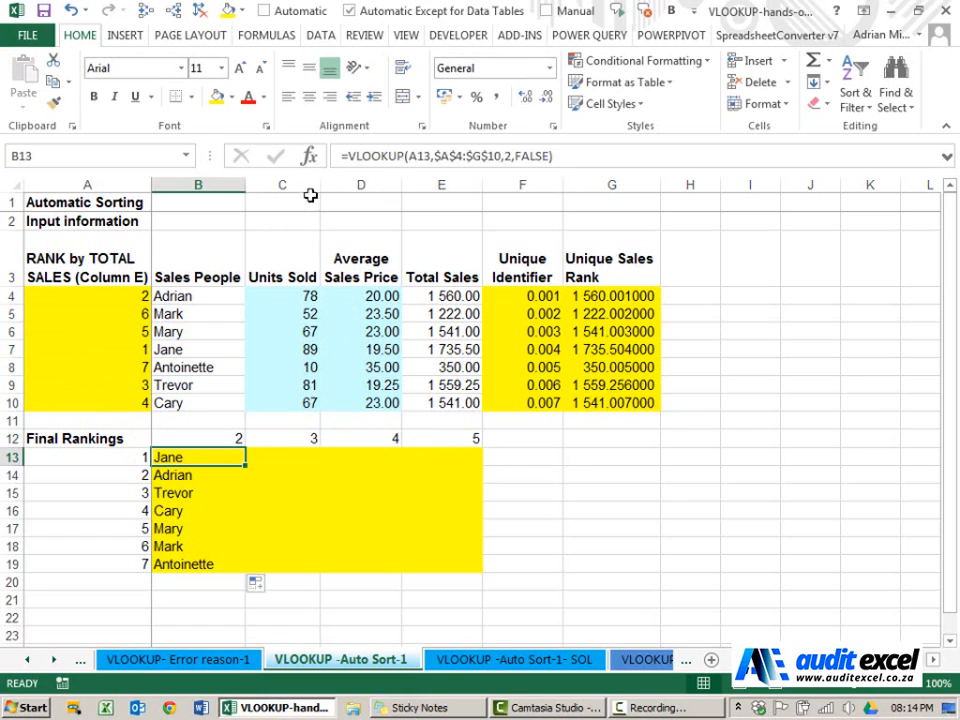
- Replace the column index number in B13's VLOOKUP with the row-locked reference B$12
{"action": "left_click", "coordinate": [311, 158]}
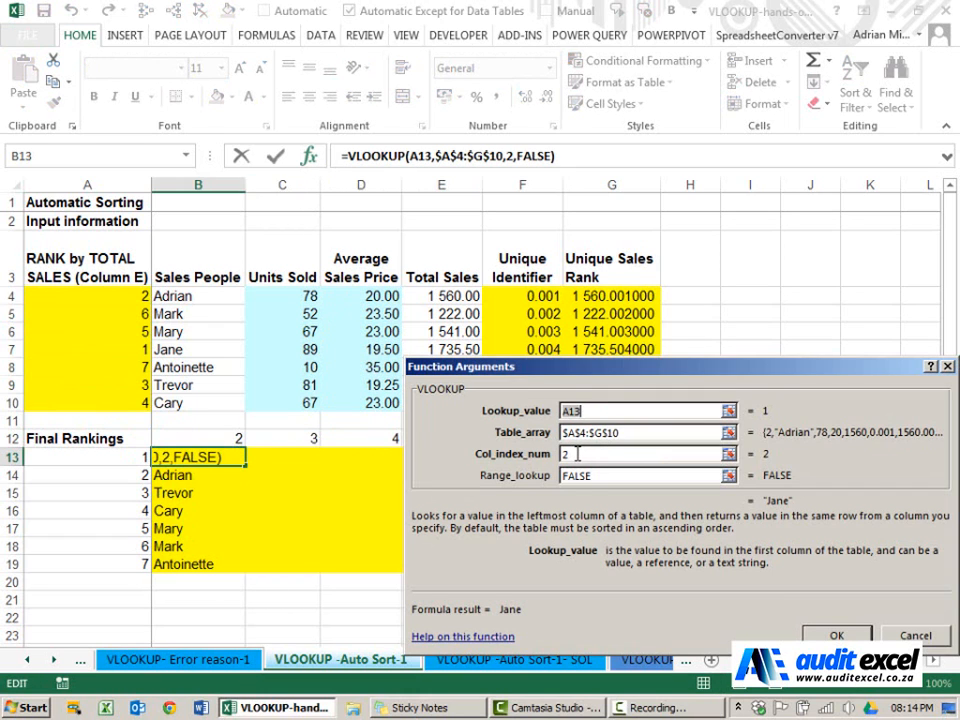
{"action": "left_click", "coordinate": [577, 454]}
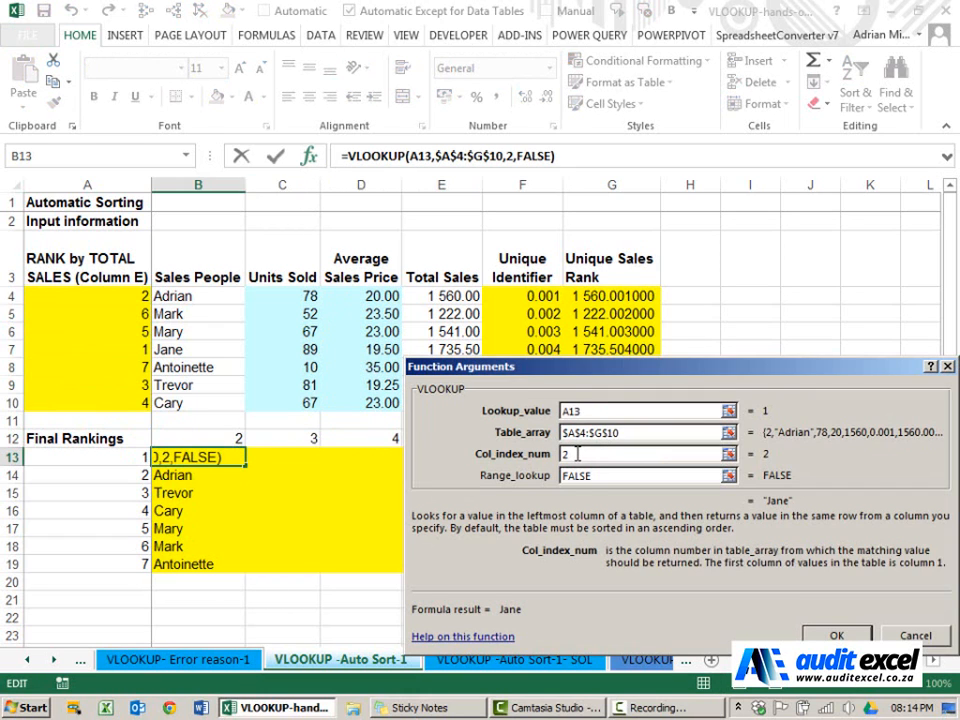
{"action": "left_click", "coordinate": [221, 437]}
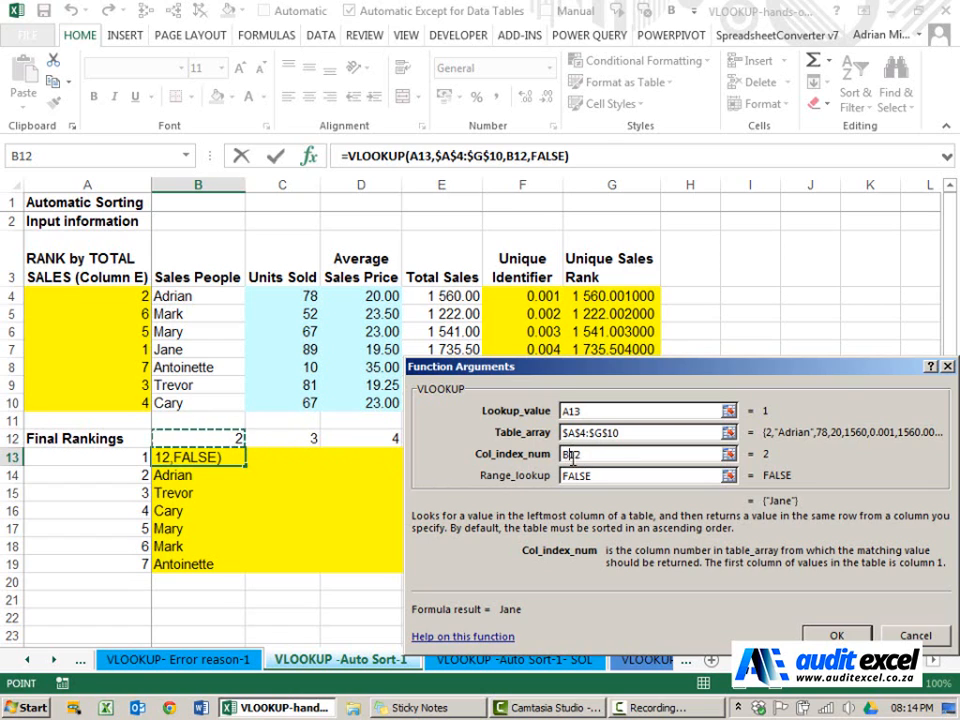
{"action": "left_click", "coordinate": [578, 454]}
{"action": "type", "text": "$"}
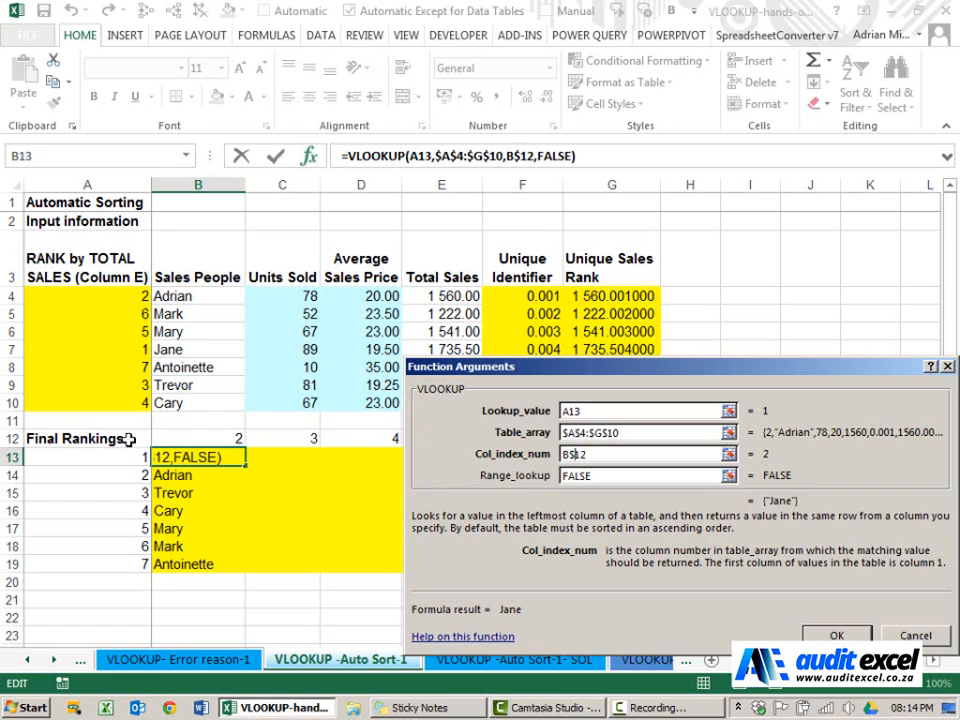
- Set the lookup value in B13's VLOOKUP to $A13 and fill the formula across and down to E19
{"action": "left_click", "coordinate": [565, 411]}
{"action": "type", "text": "$"}
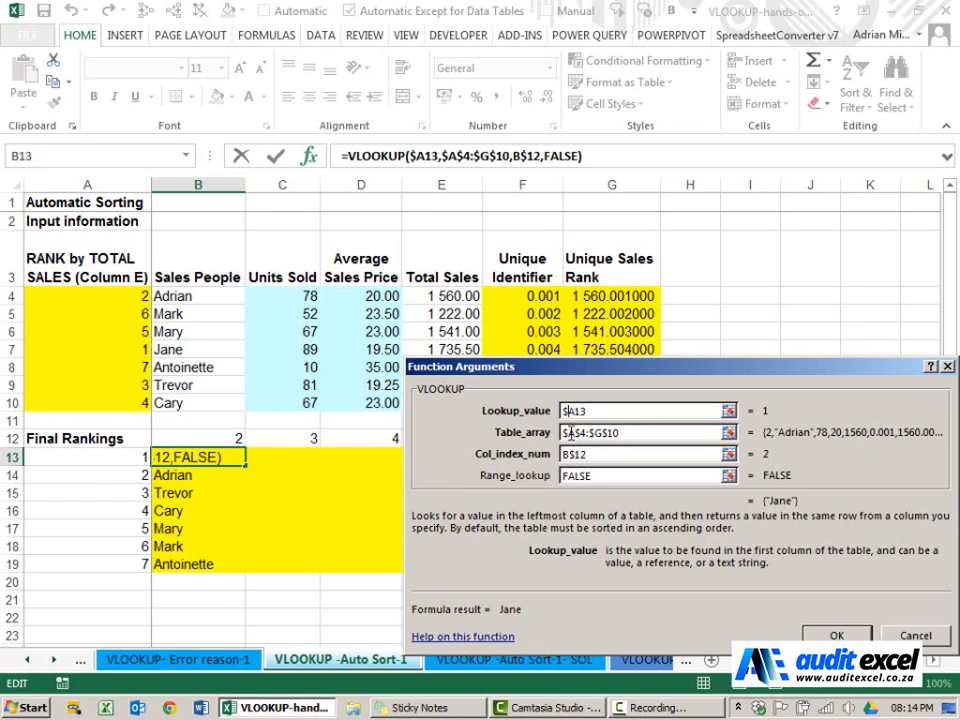
{"action": "key", "text": "Return"}
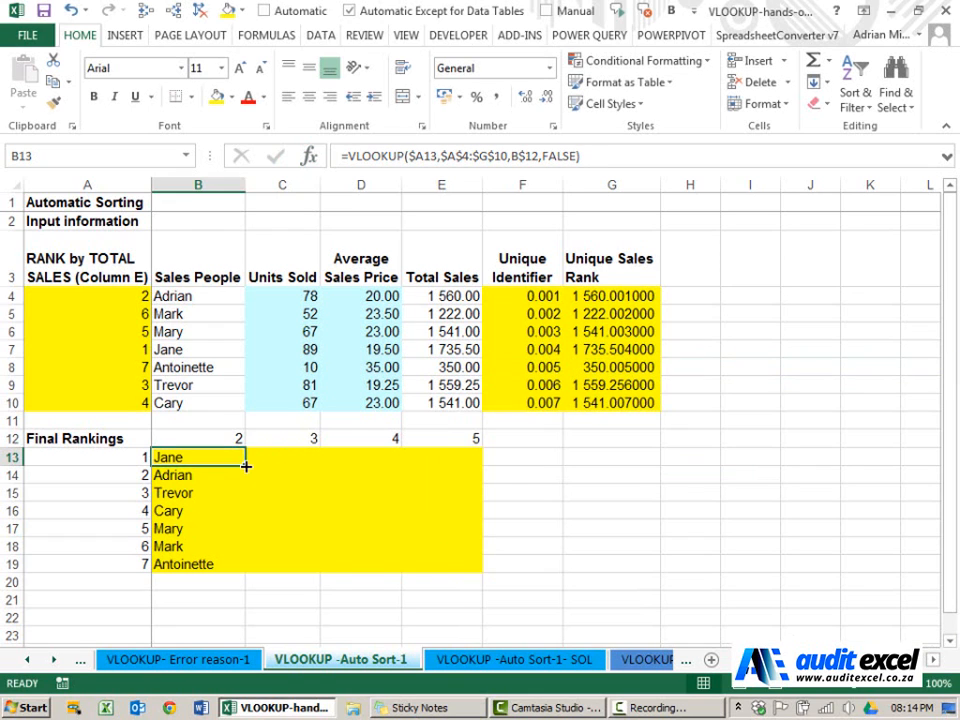
{"action": "left_click_drag", "start_coordinate": [246, 466], "coordinate": [458, 571]}
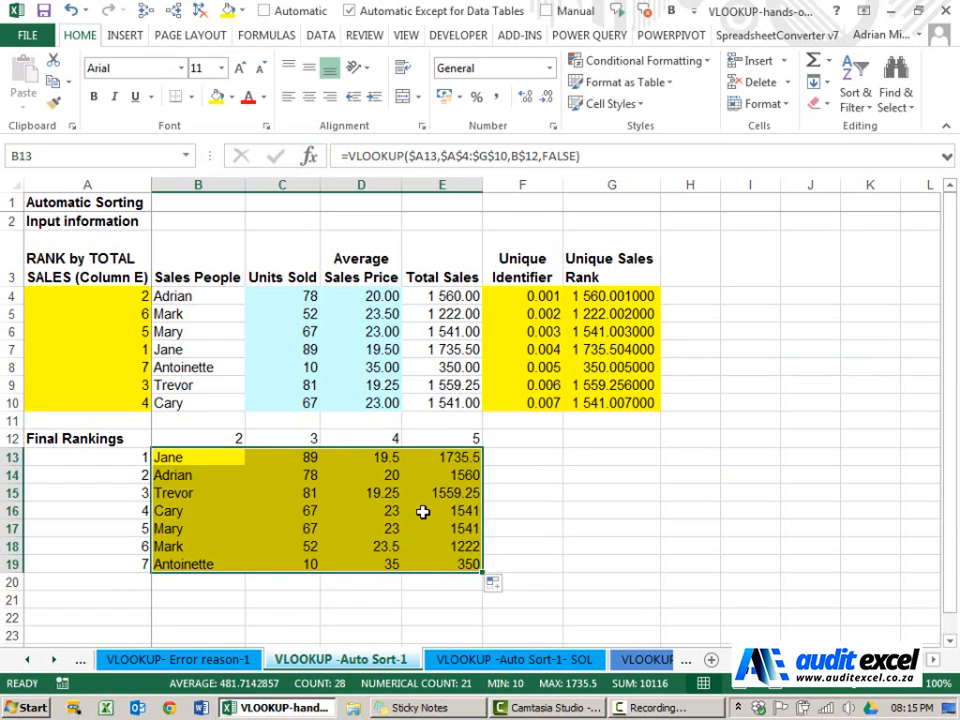
- Test the automatic sorting by setting the Units Sold in C4 to 100
{"action": "left_click", "coordinate": [196, 476]}
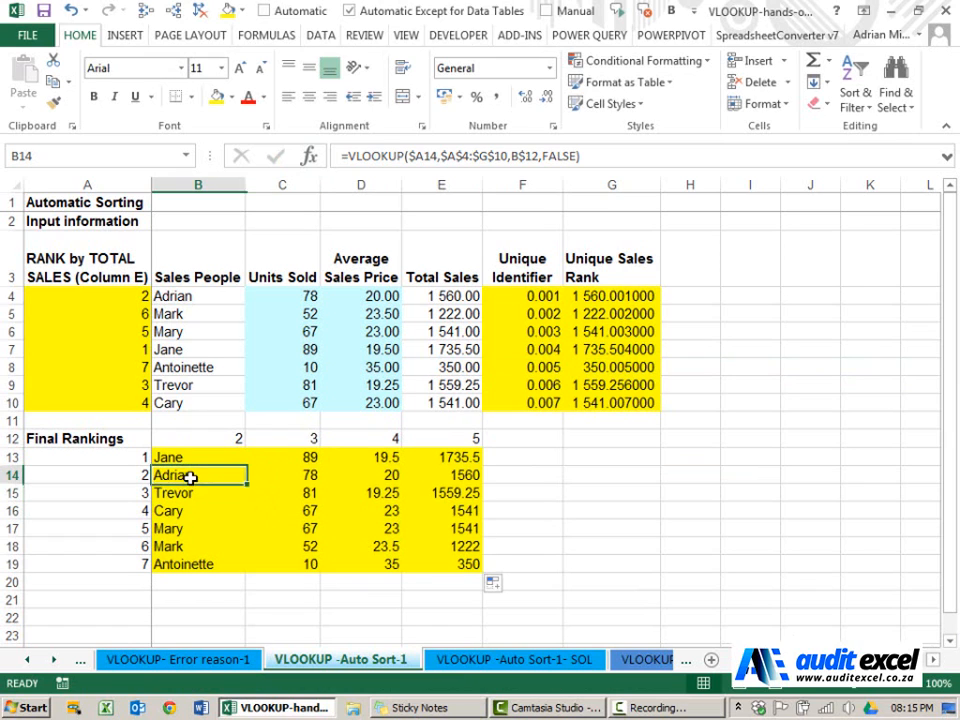
{"action": "left_click", "coordinate": [284, 297]}
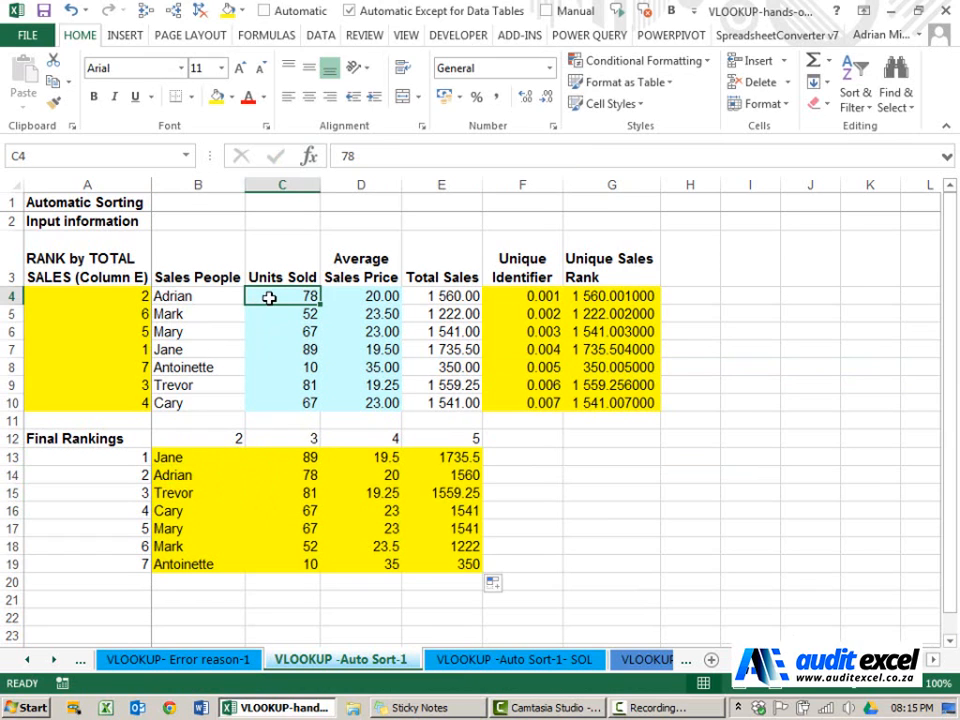
{"action": "type", "text": "100"}
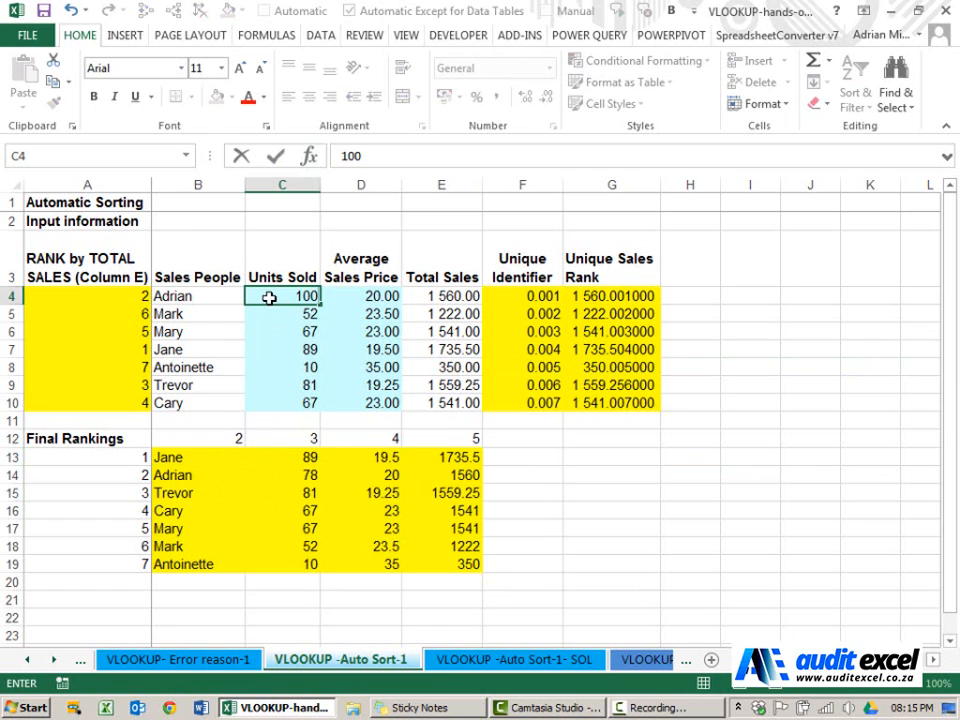
{"action": "key", "text": "Return"}
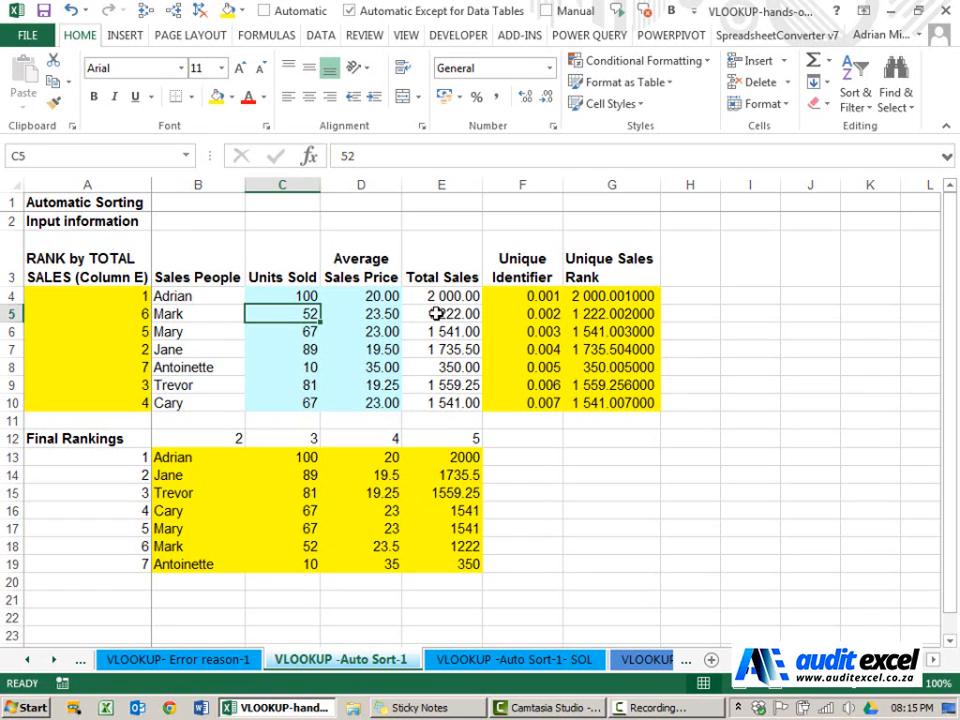